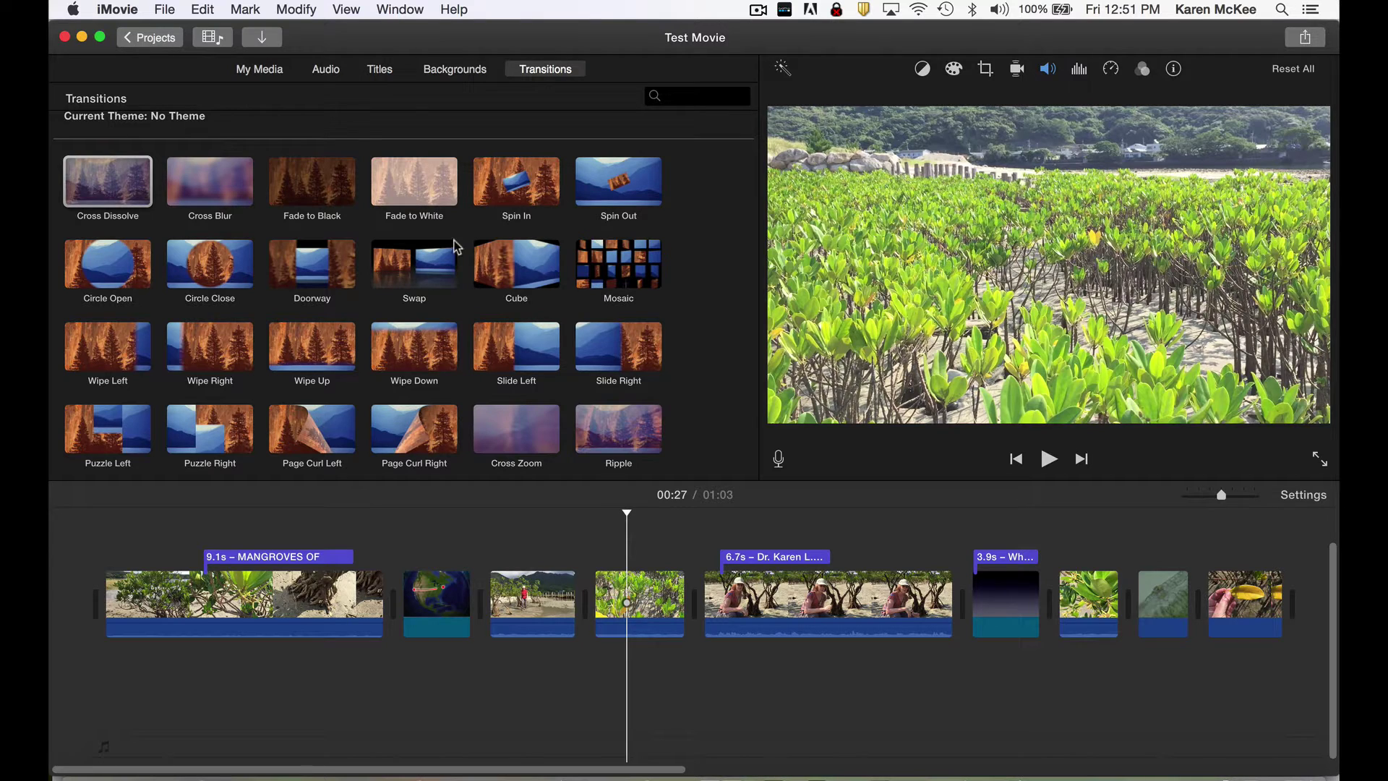
- Show the Ambience category in the Sound Effects audio library
click(327, 69)
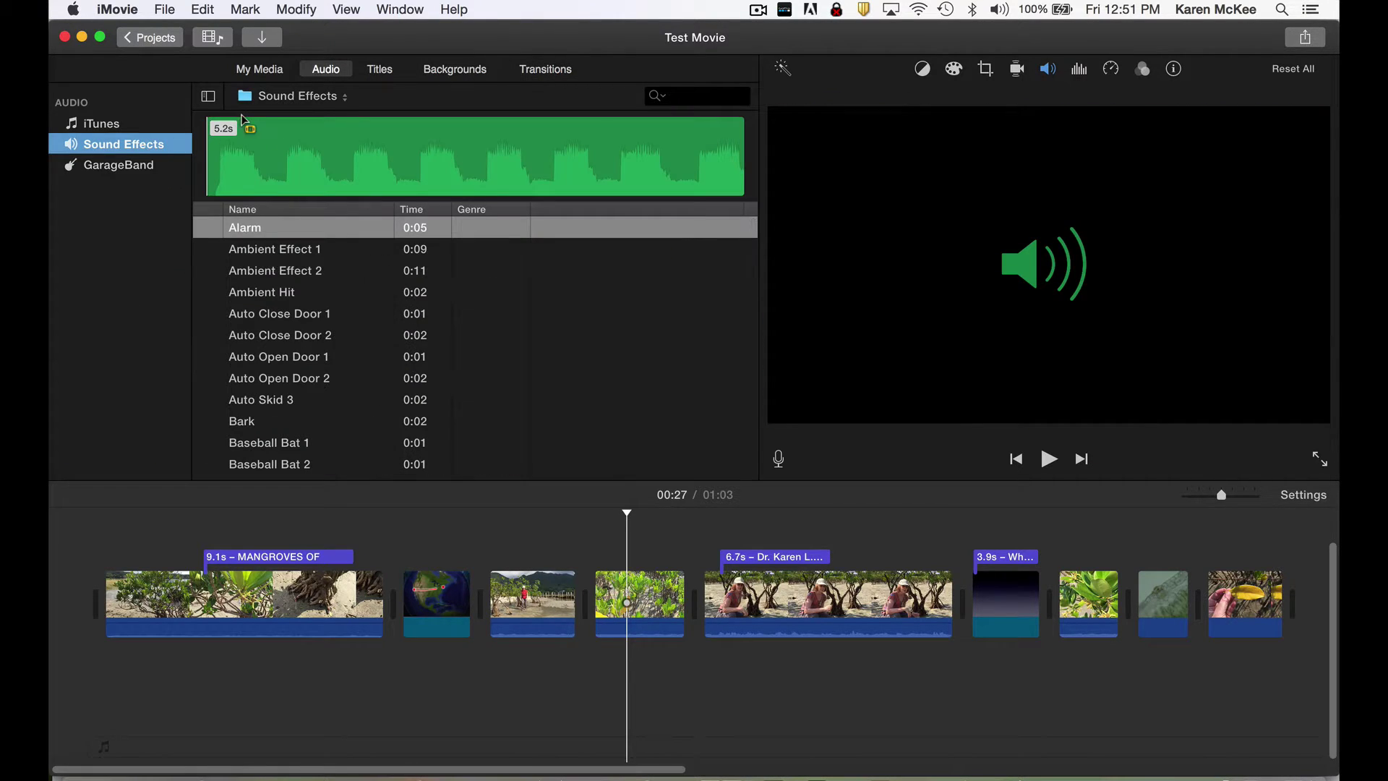
click(322, 97)
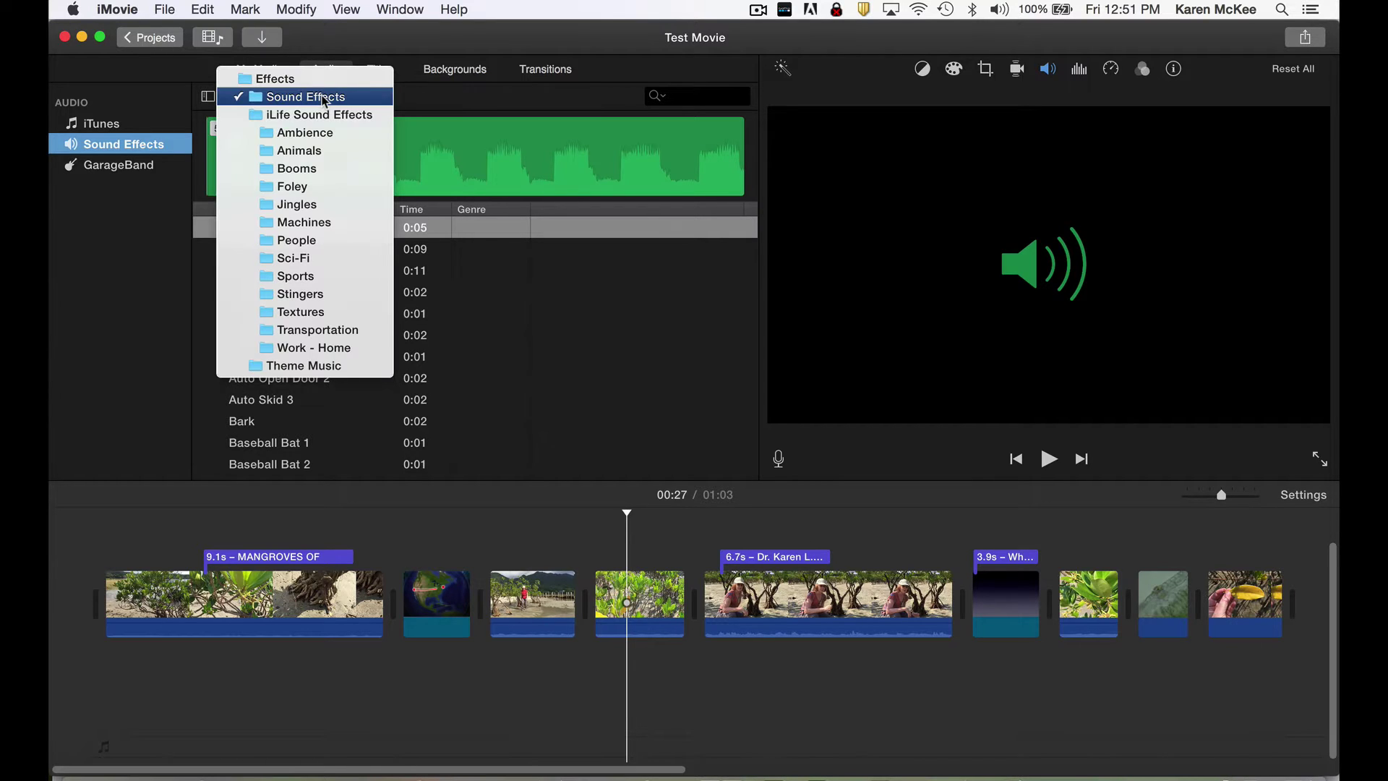
click(318, 135)
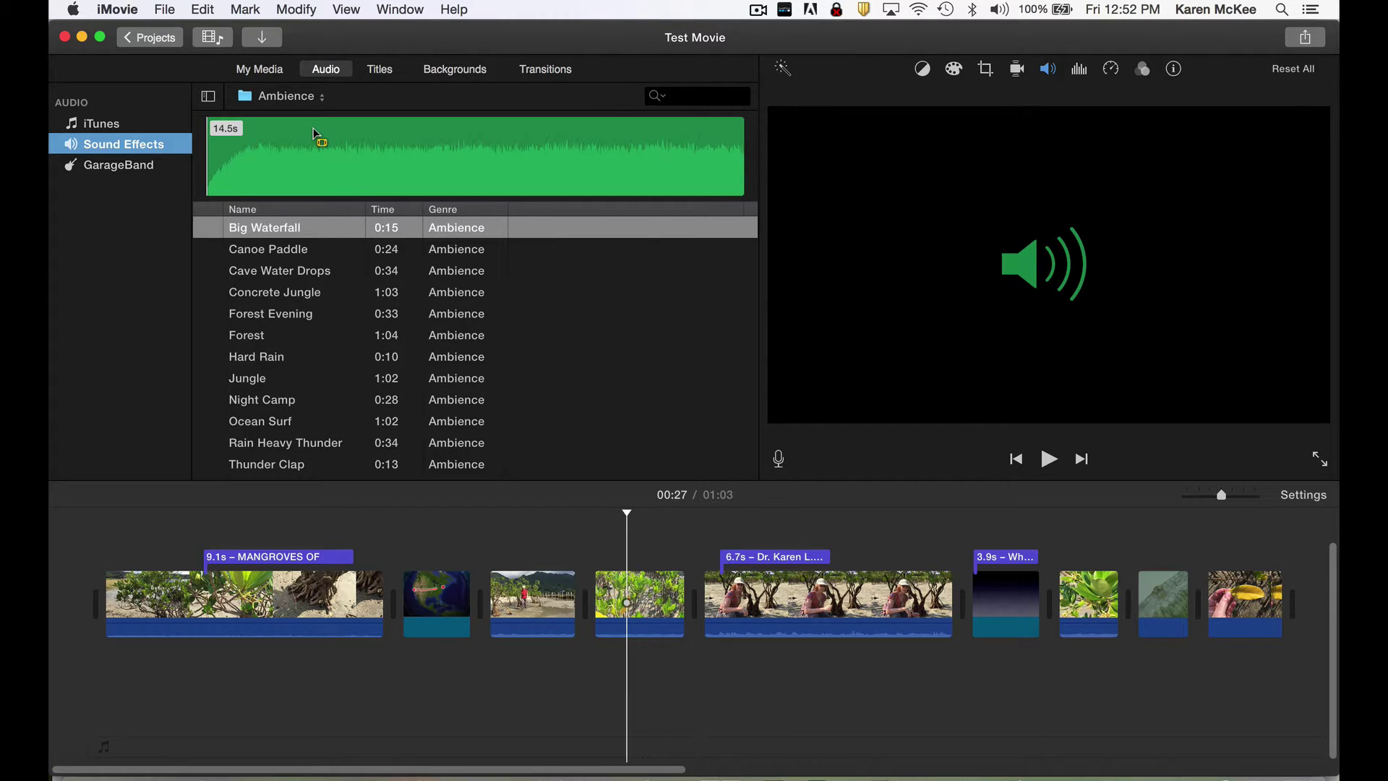
click(318, 95)
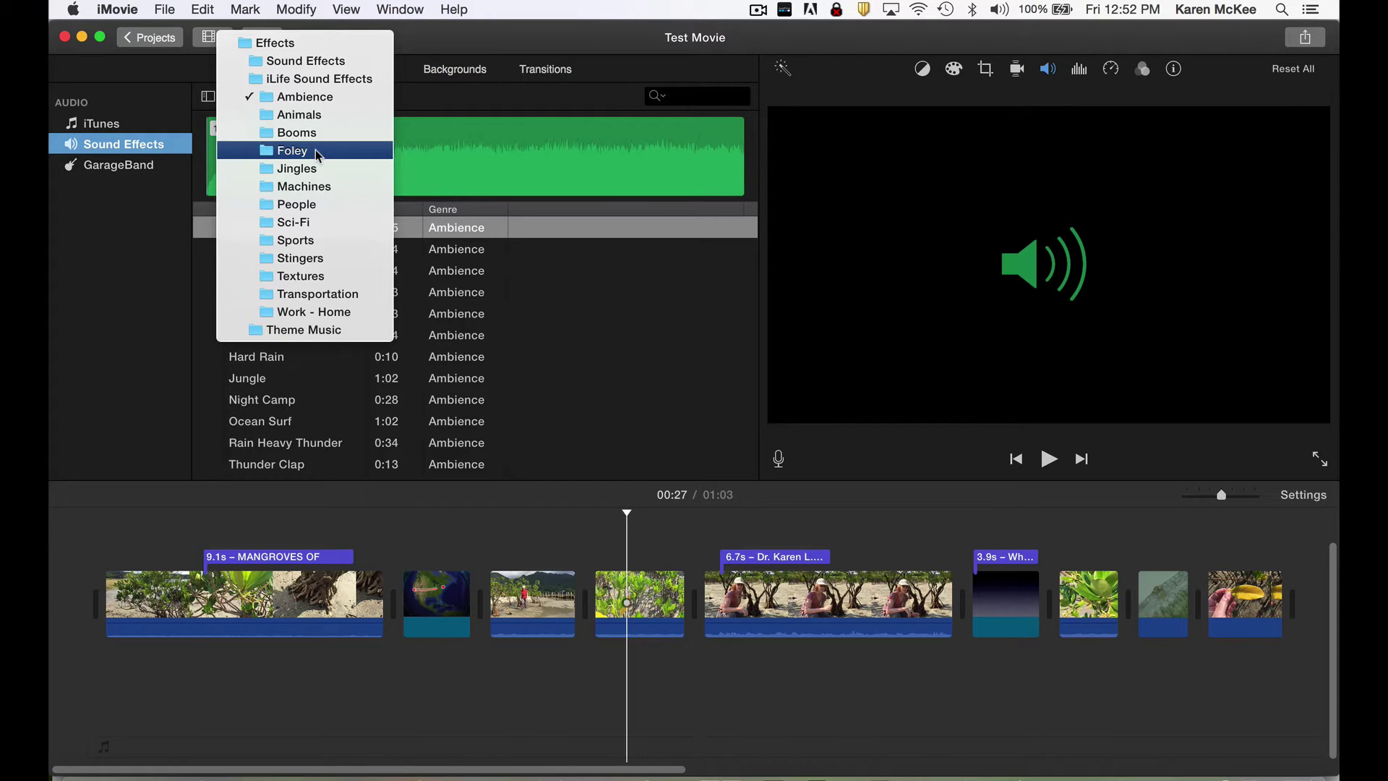
click(314, 98)
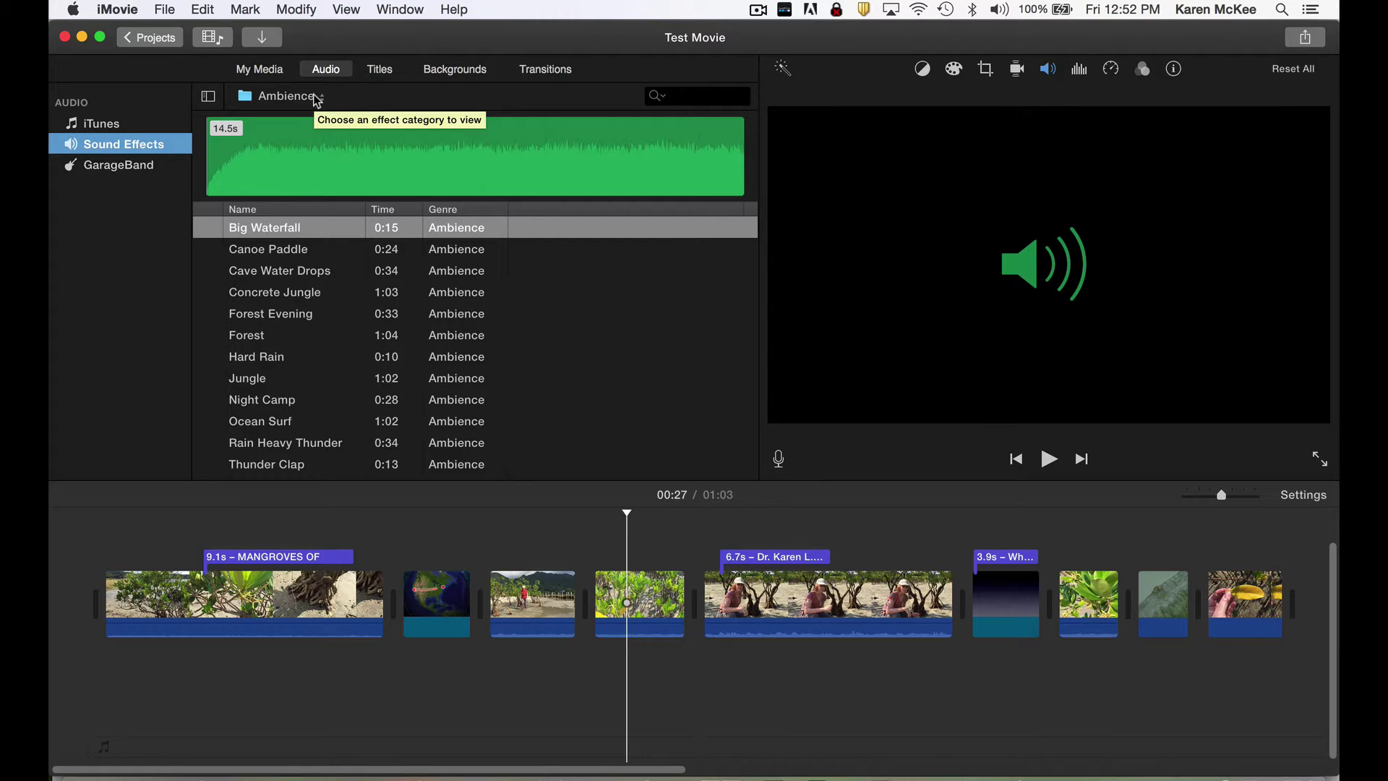
- Preview the 1:04 Forest sound effect, then stop it
click(289, 226)
click(209, 336)
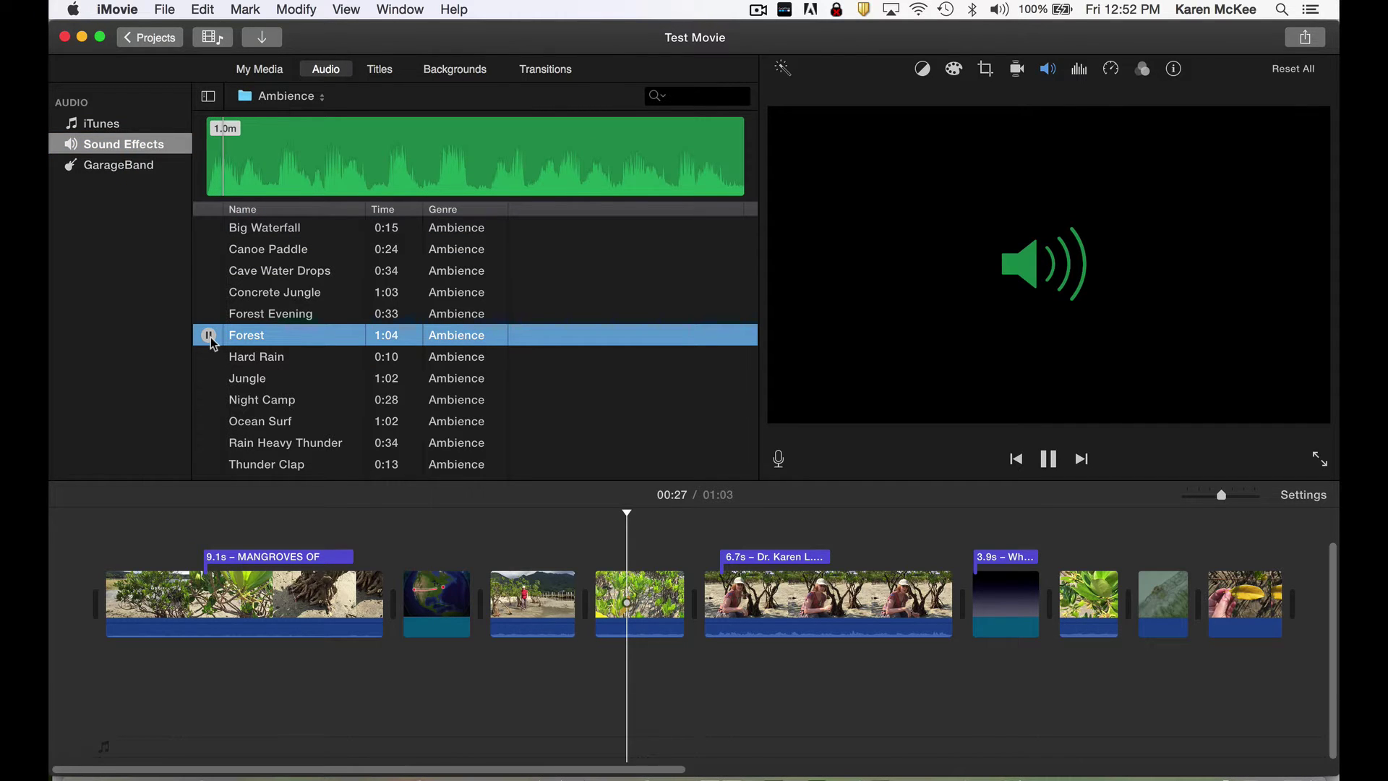
click(209, 336)
- Switch the sound effects list to the Animals category
click(309, 102)
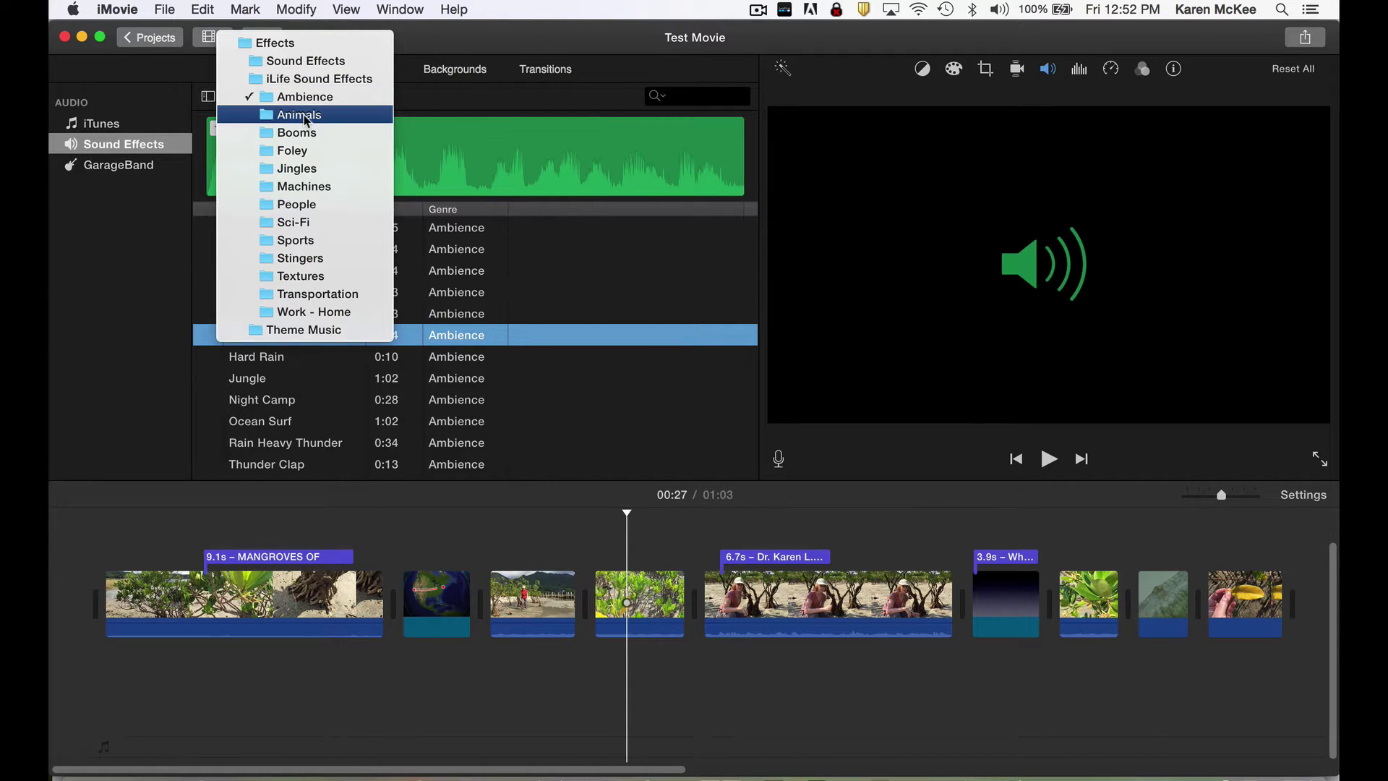
click(304, 116)
click(273, 225)
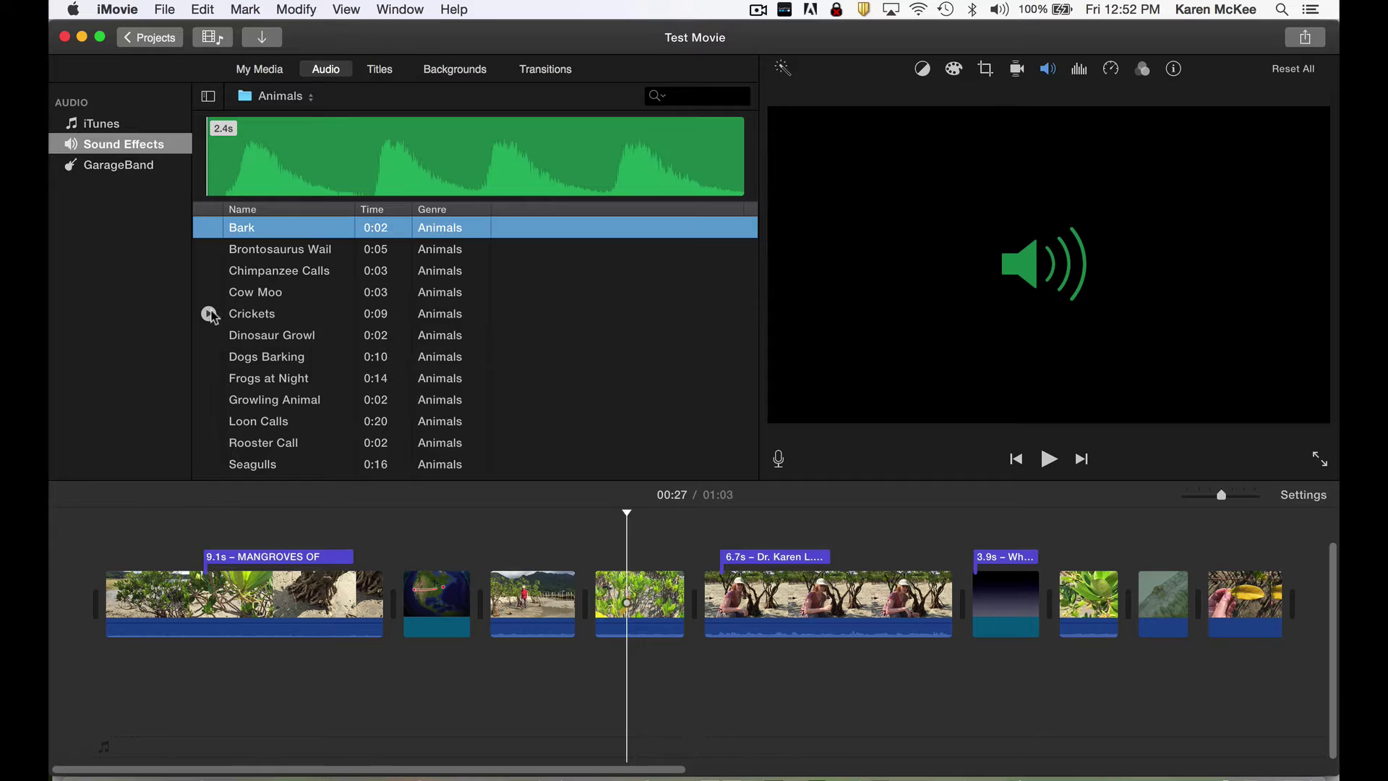
- Preview Crickets, place it beneath the third clip, and trim it from 9.3s to 5.1s
click(209, 313)
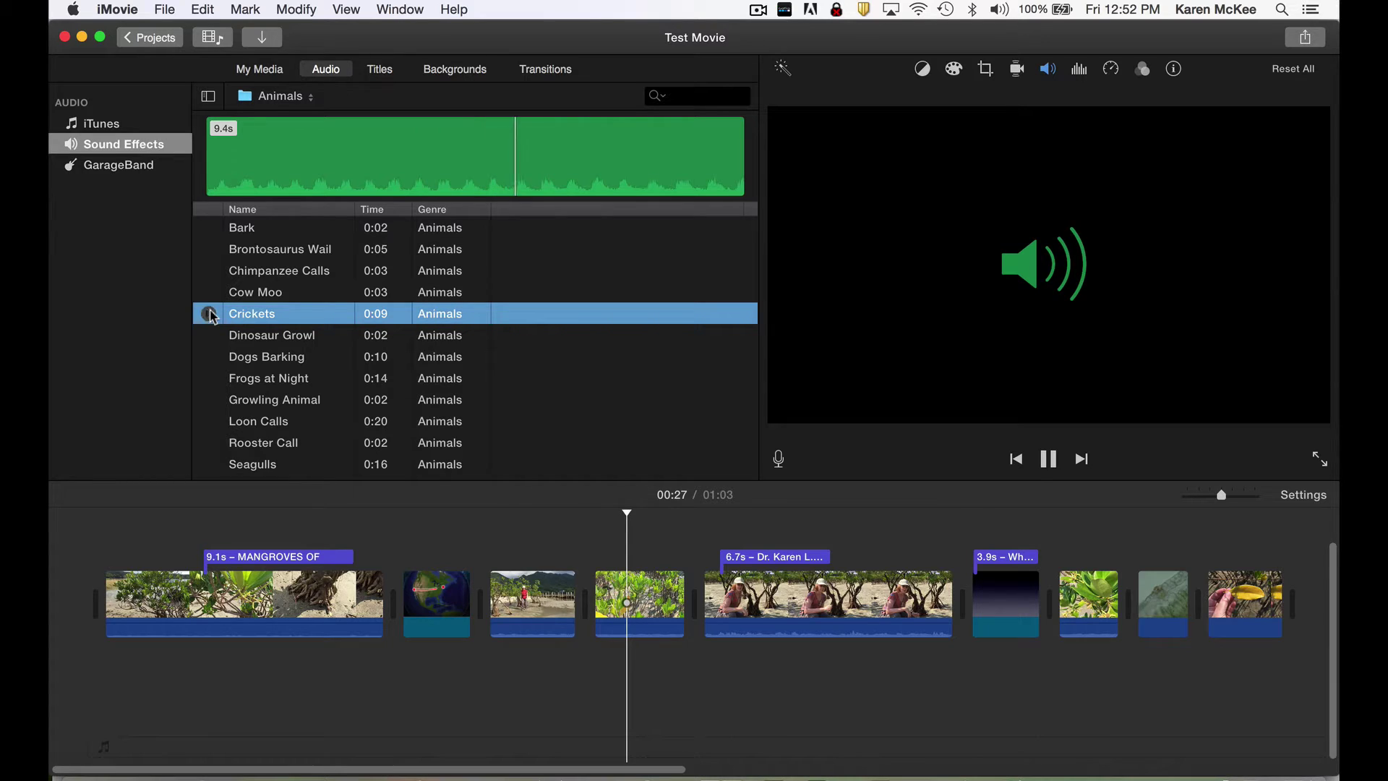
click(209, 313)
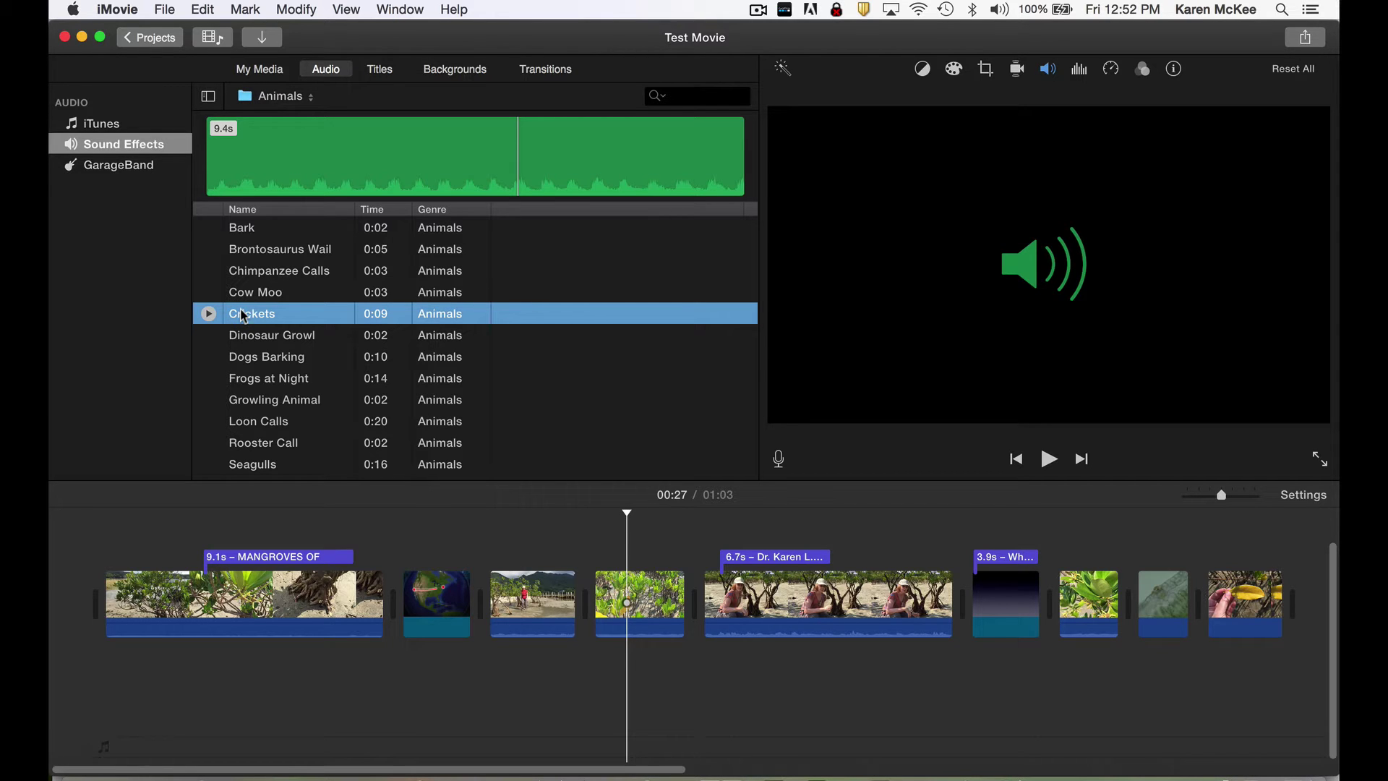
drag(244, 316, 488, 549)
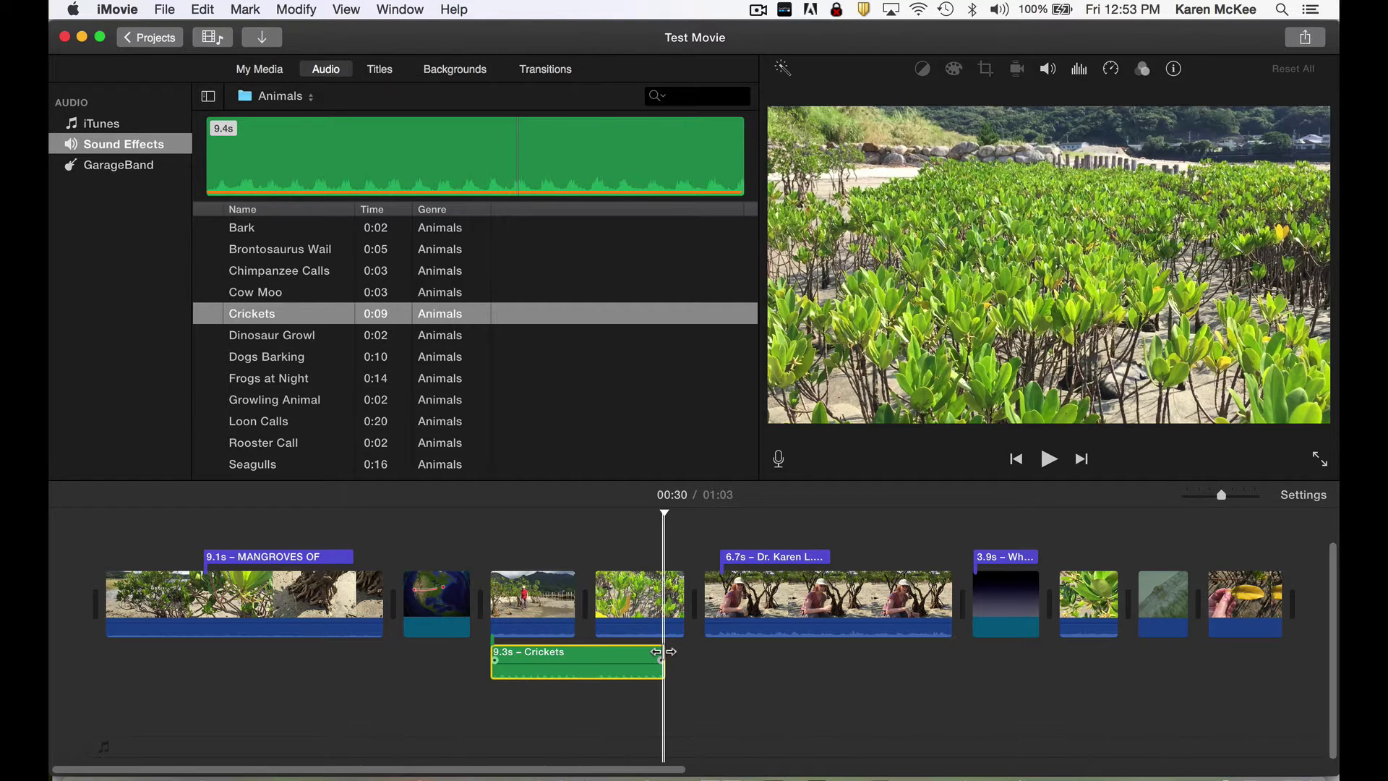
drag(663, 653, 576, 653)
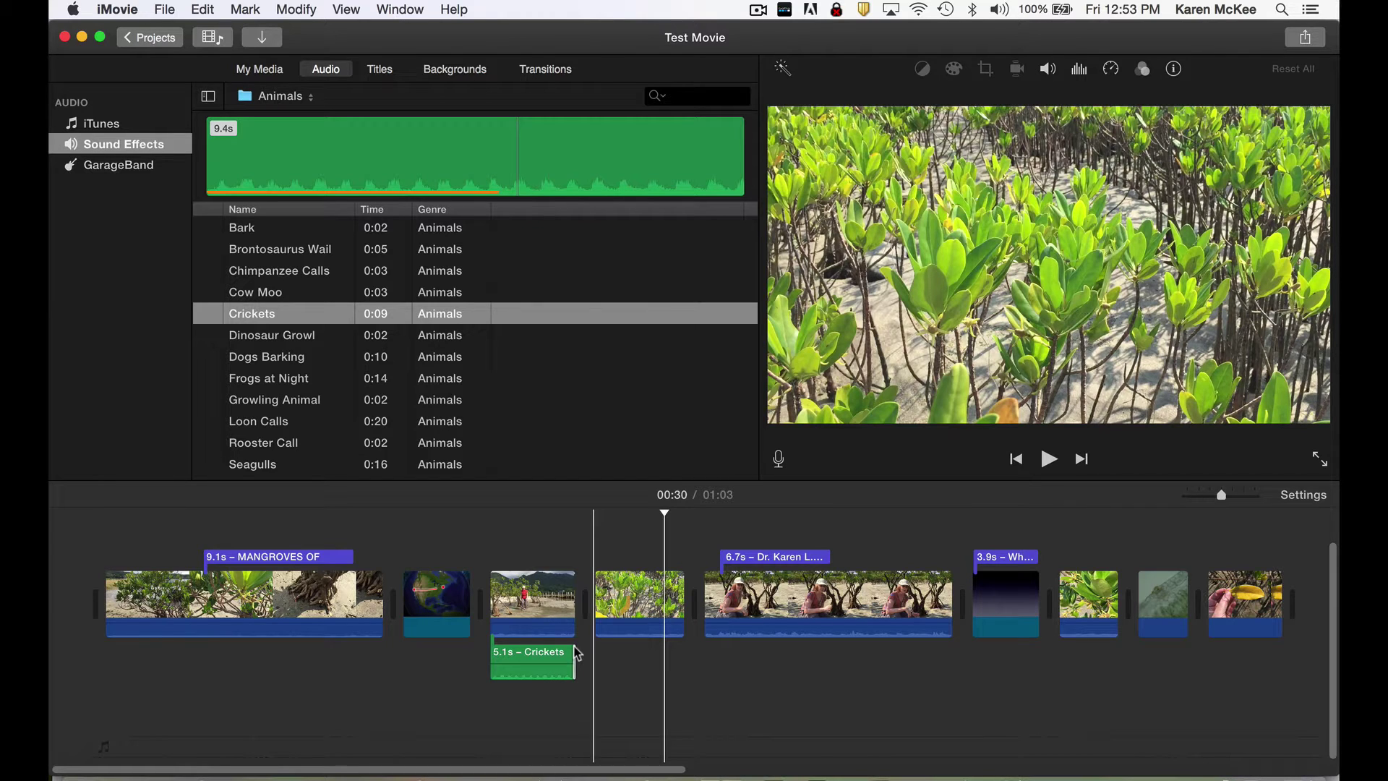
- Set the beach clip's own volume to 0%
click(561, 589)
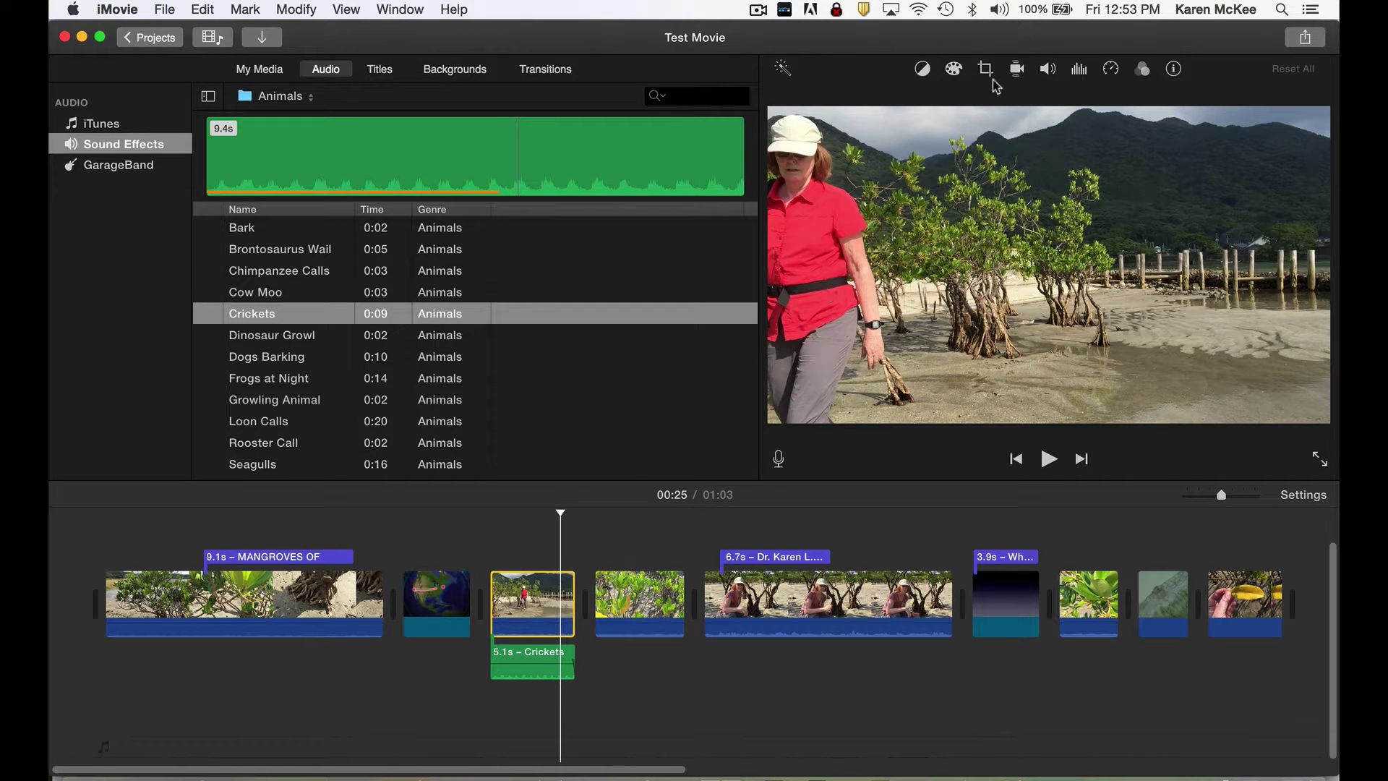
click(1048, 70)
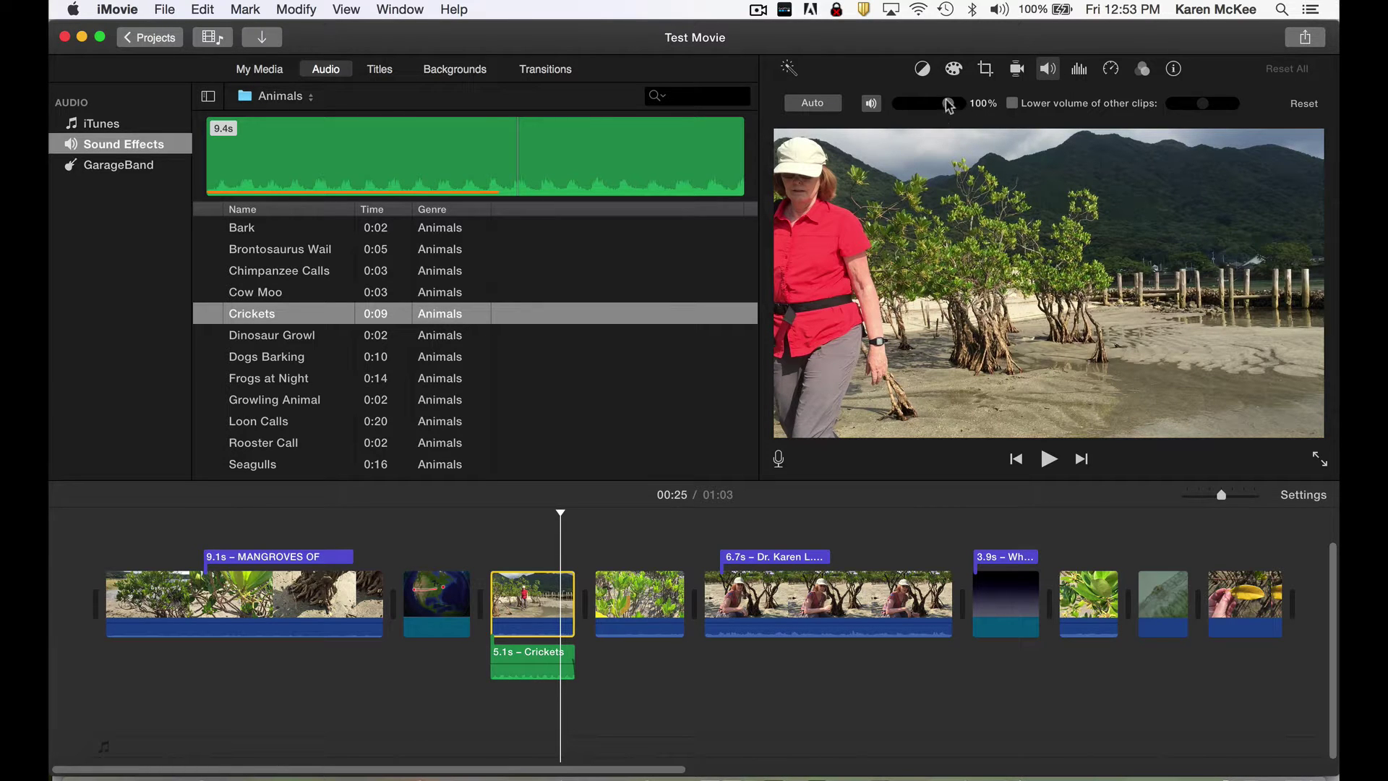
drag(948, 103, 879, 106)
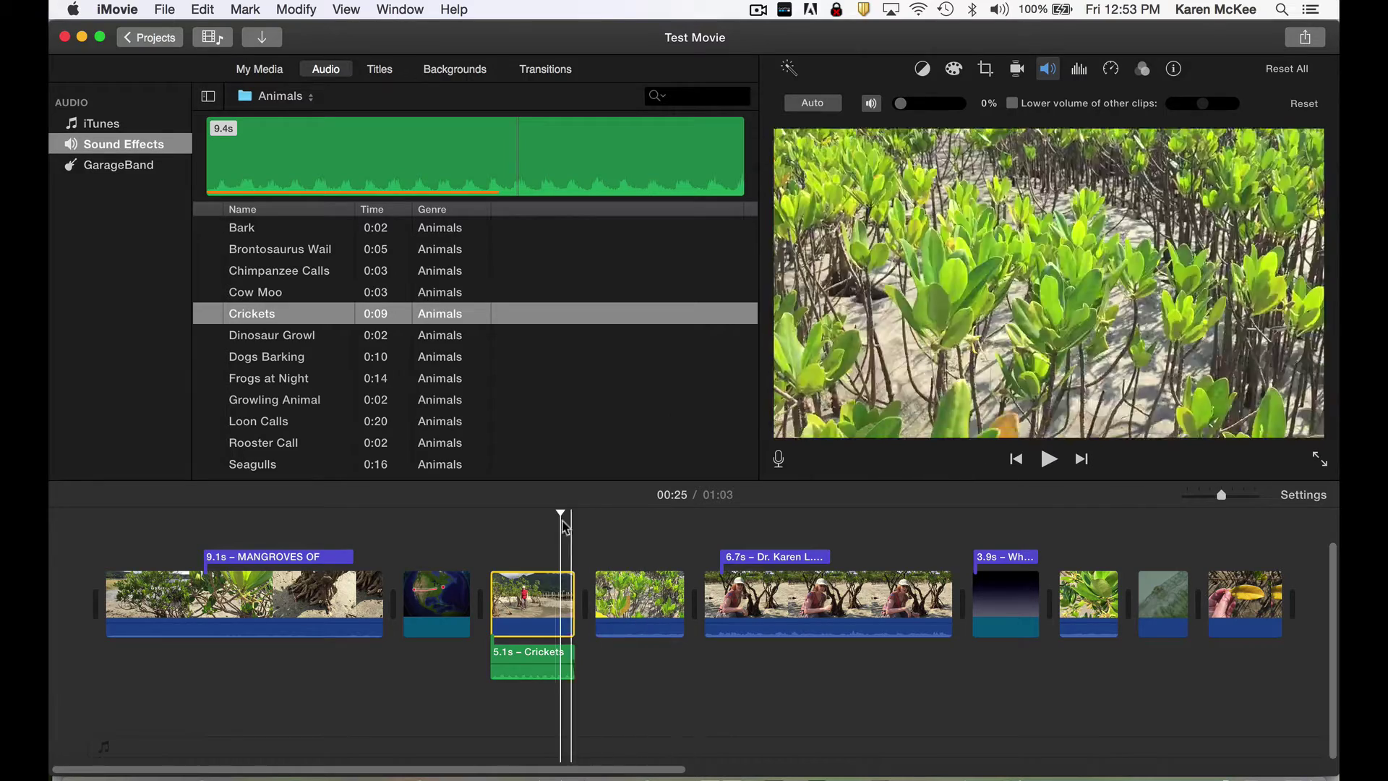
- Play the section twice to check that only the crickets are heard
key(space)
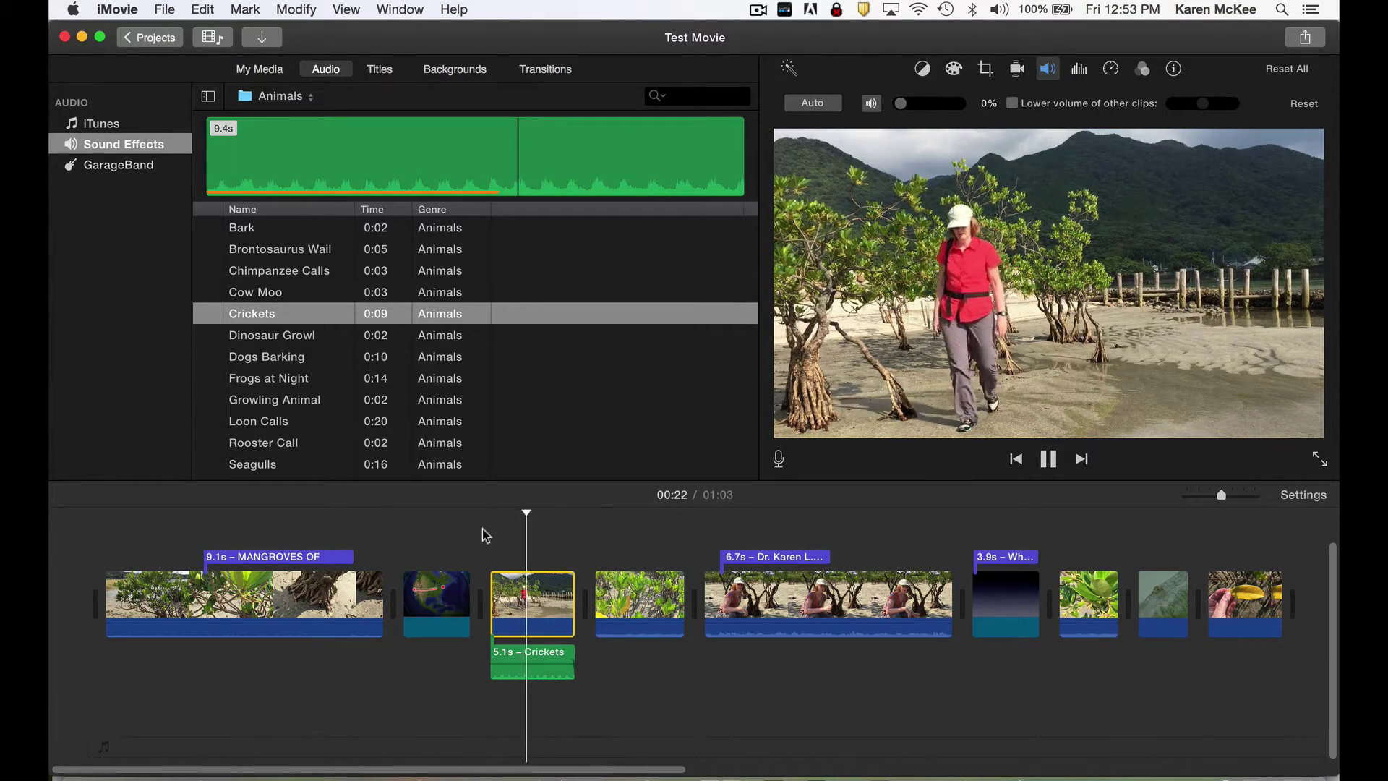
key(space)
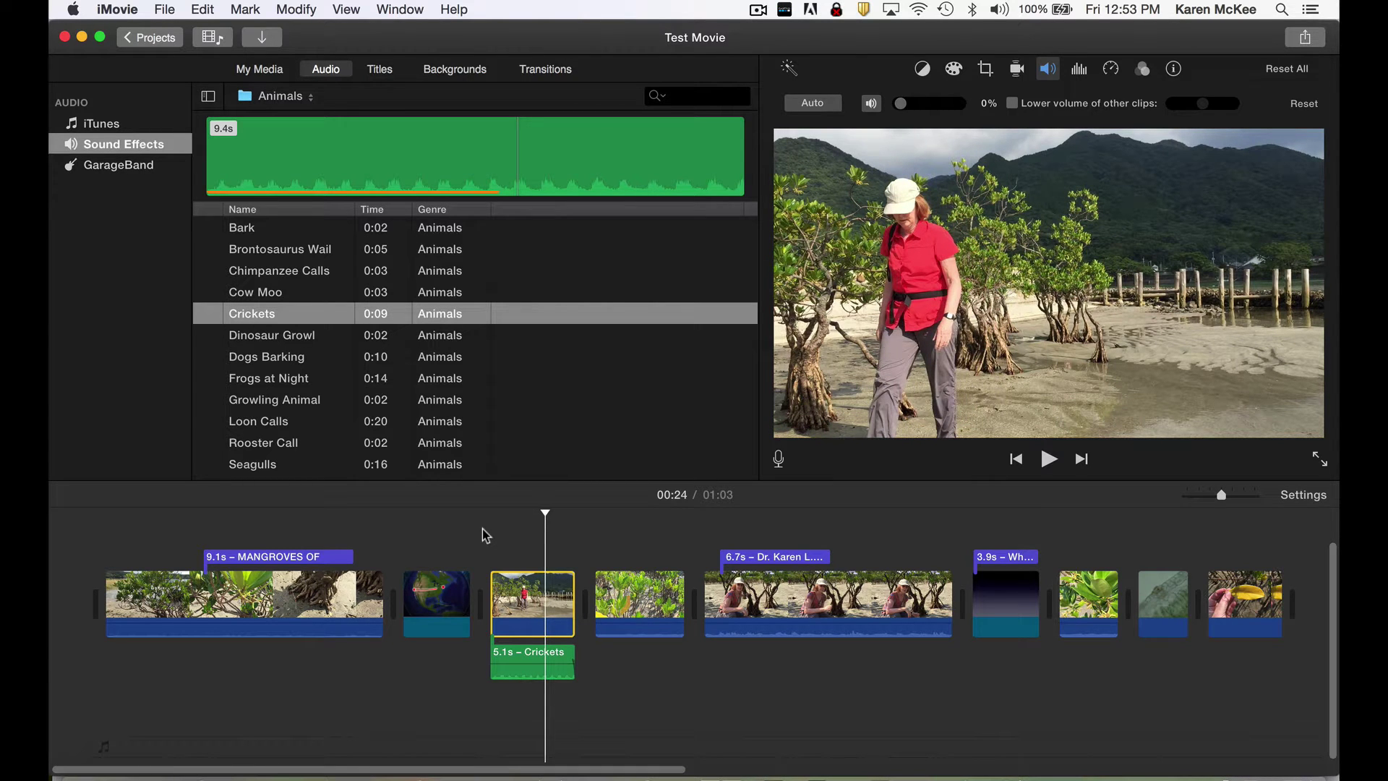
key(space)
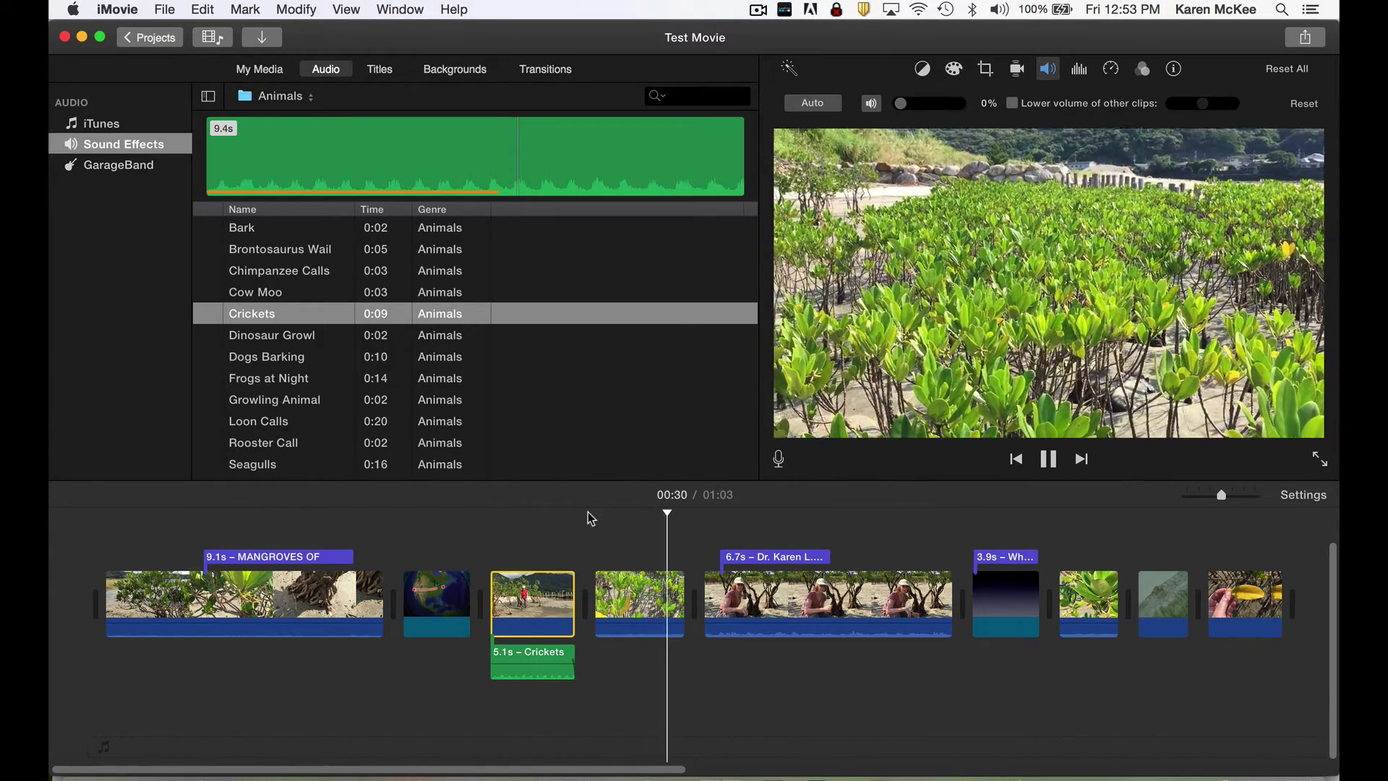
key(space)
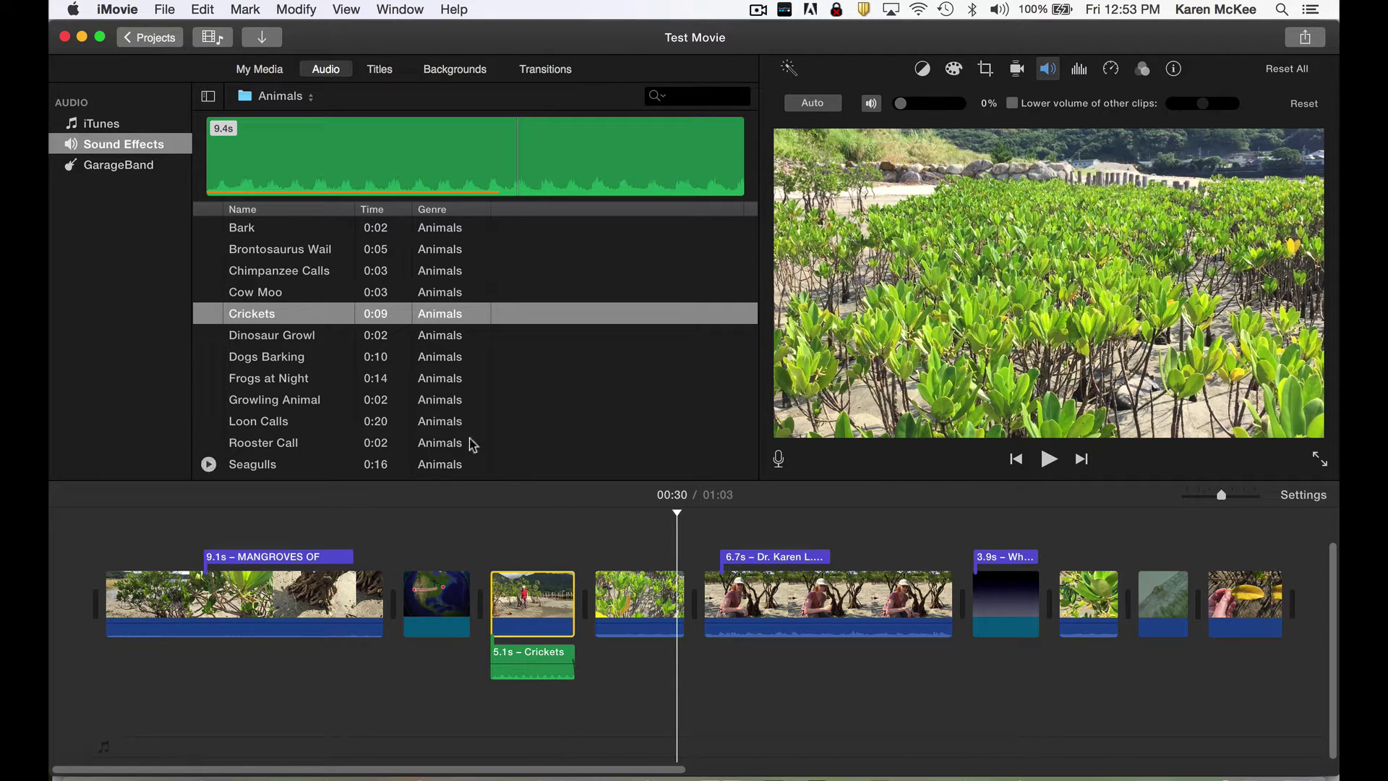
- Preview the 29.9s Borealis jingle and add it as background music from the movie start
click(299, 100)
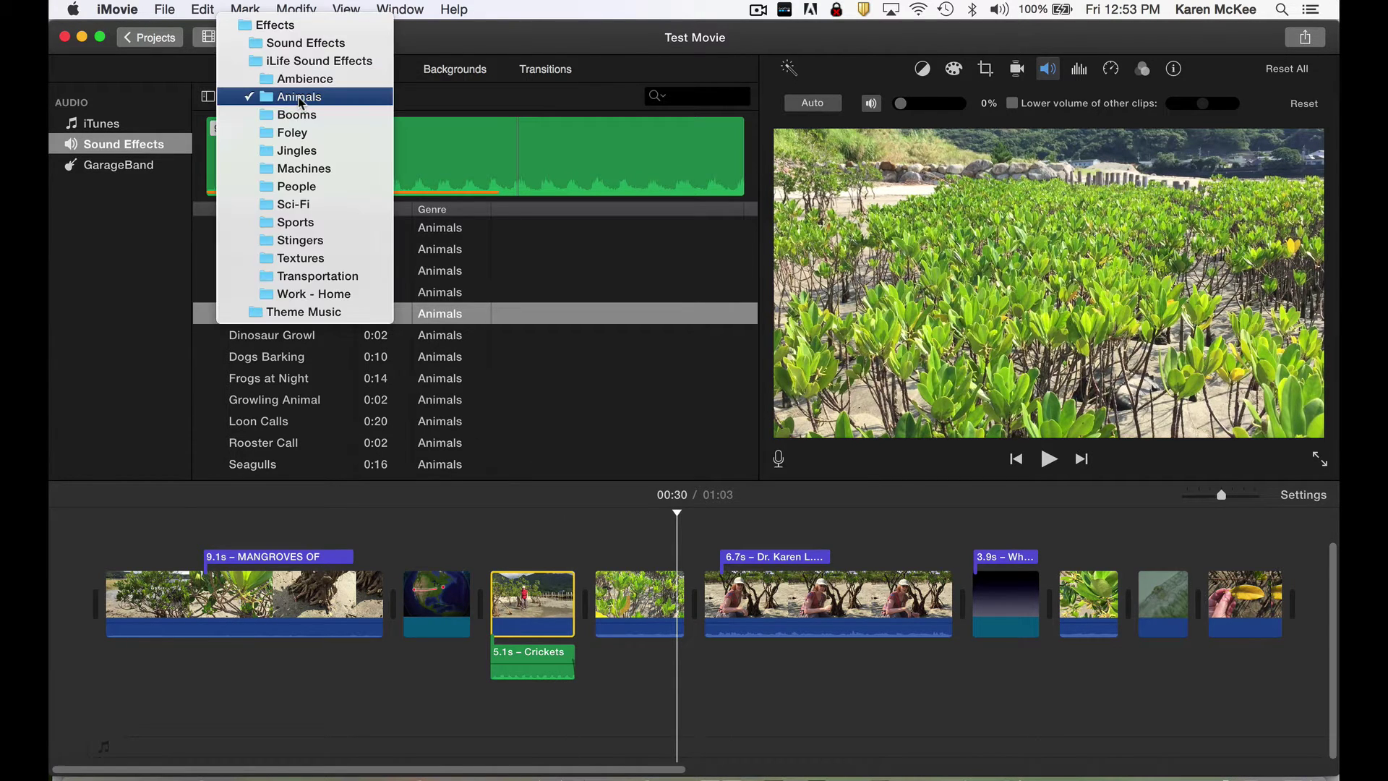
click(295, 151)
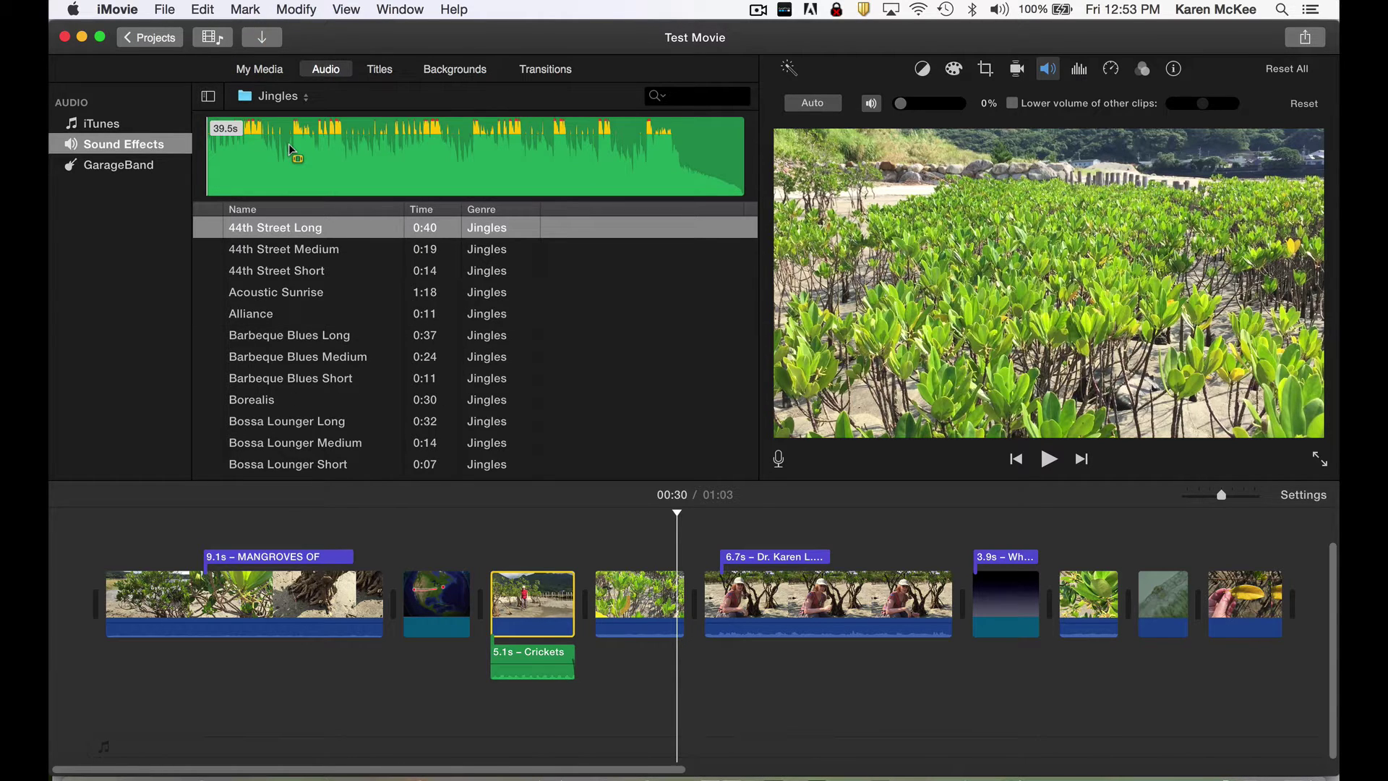
click(288, 148)
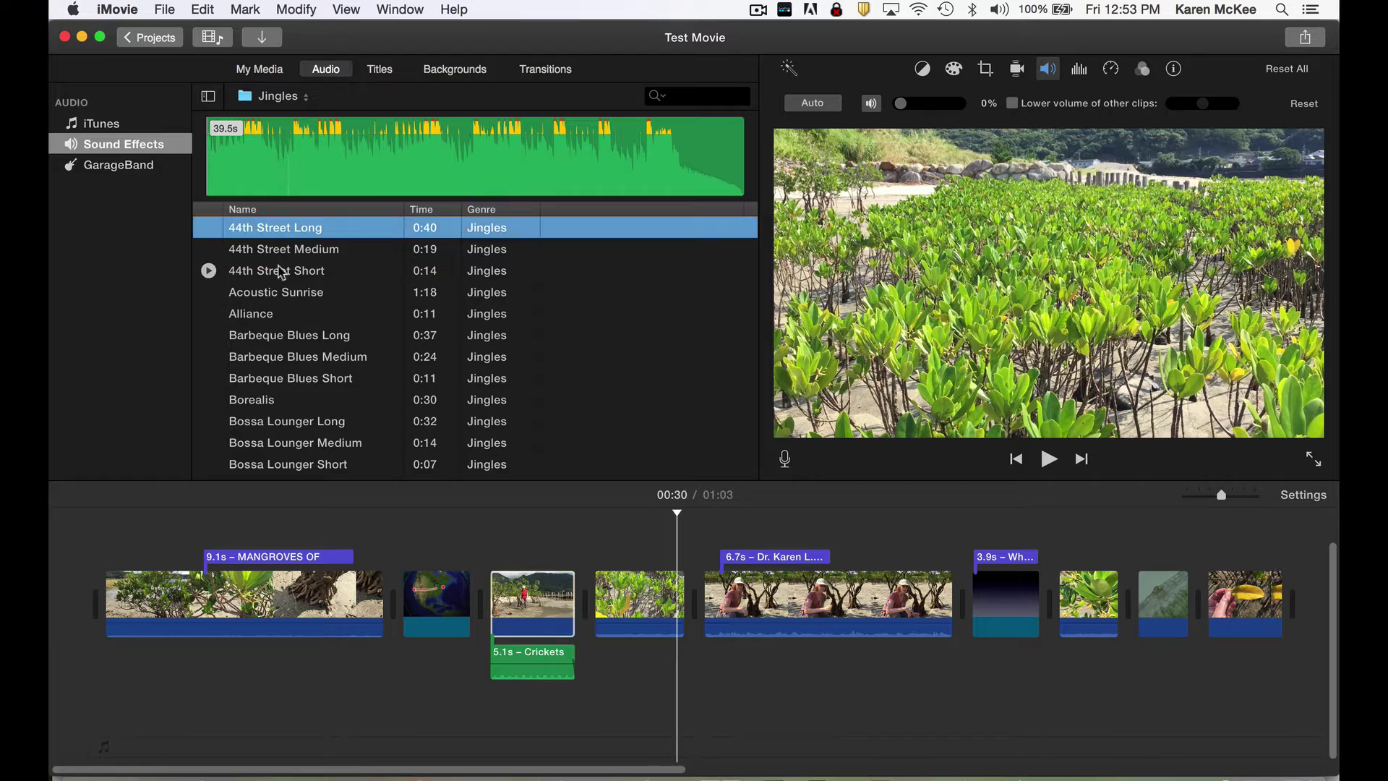
click(208, 400)
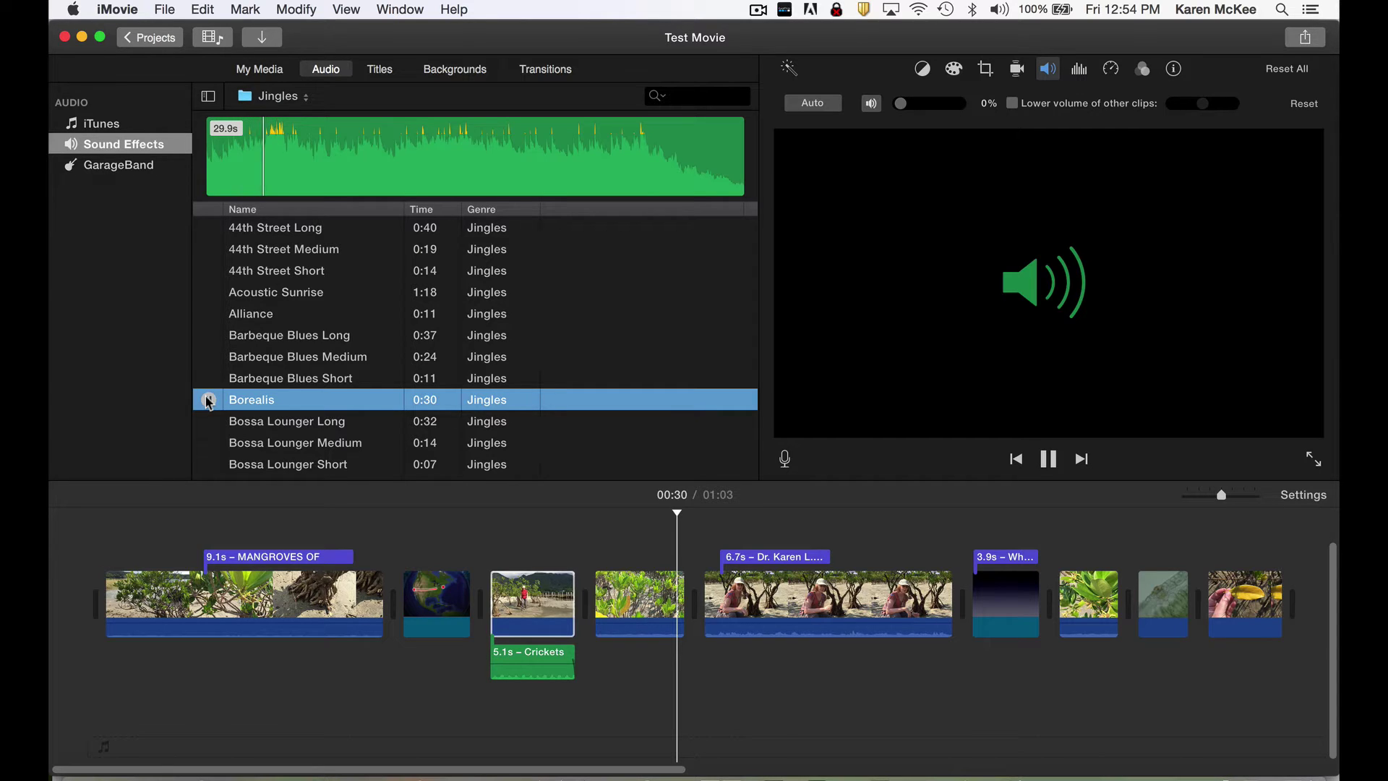
click(209, 400)
drag(248, 398, 89, 604)
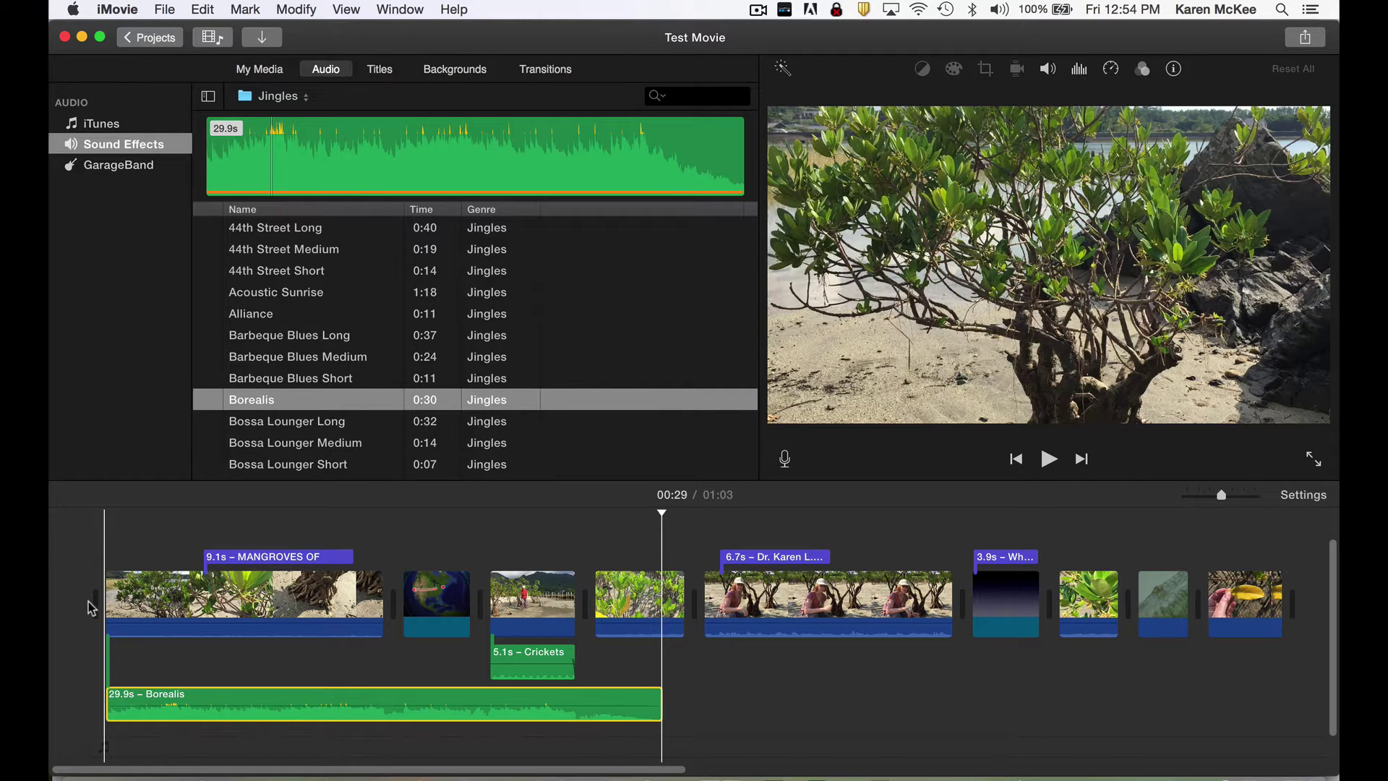
- Move the Mangroves of Yakushima title to the movie start and play the opening
click(97, 506)
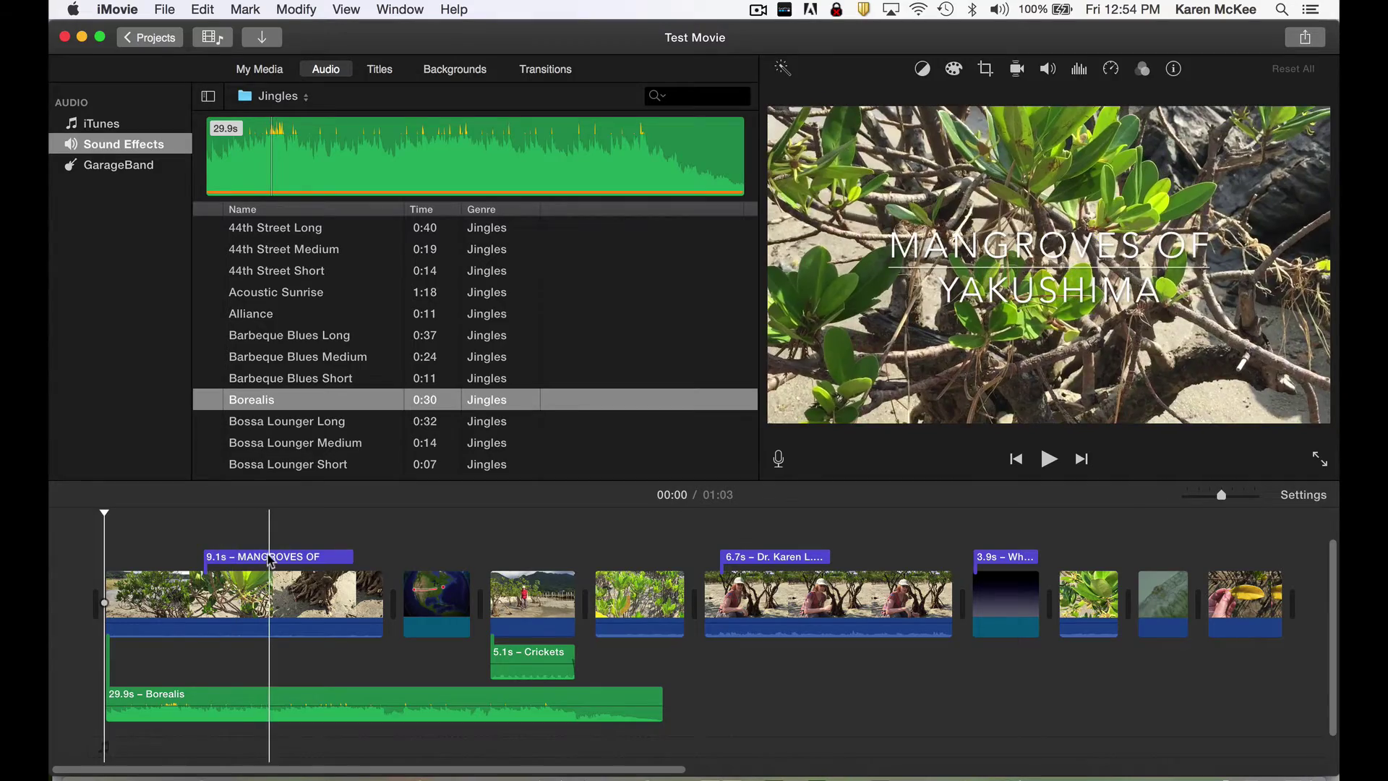
drag(268, 558, 205, 560)
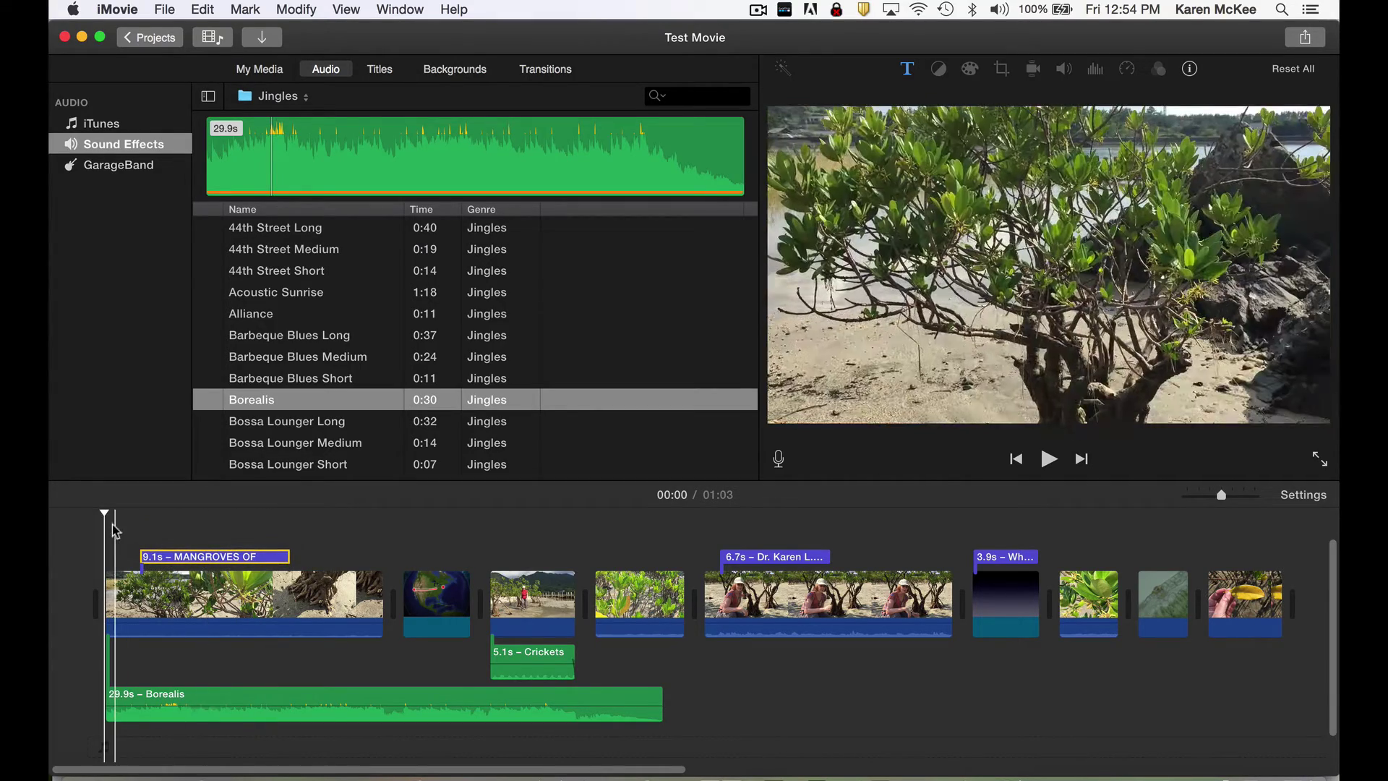
key(space)
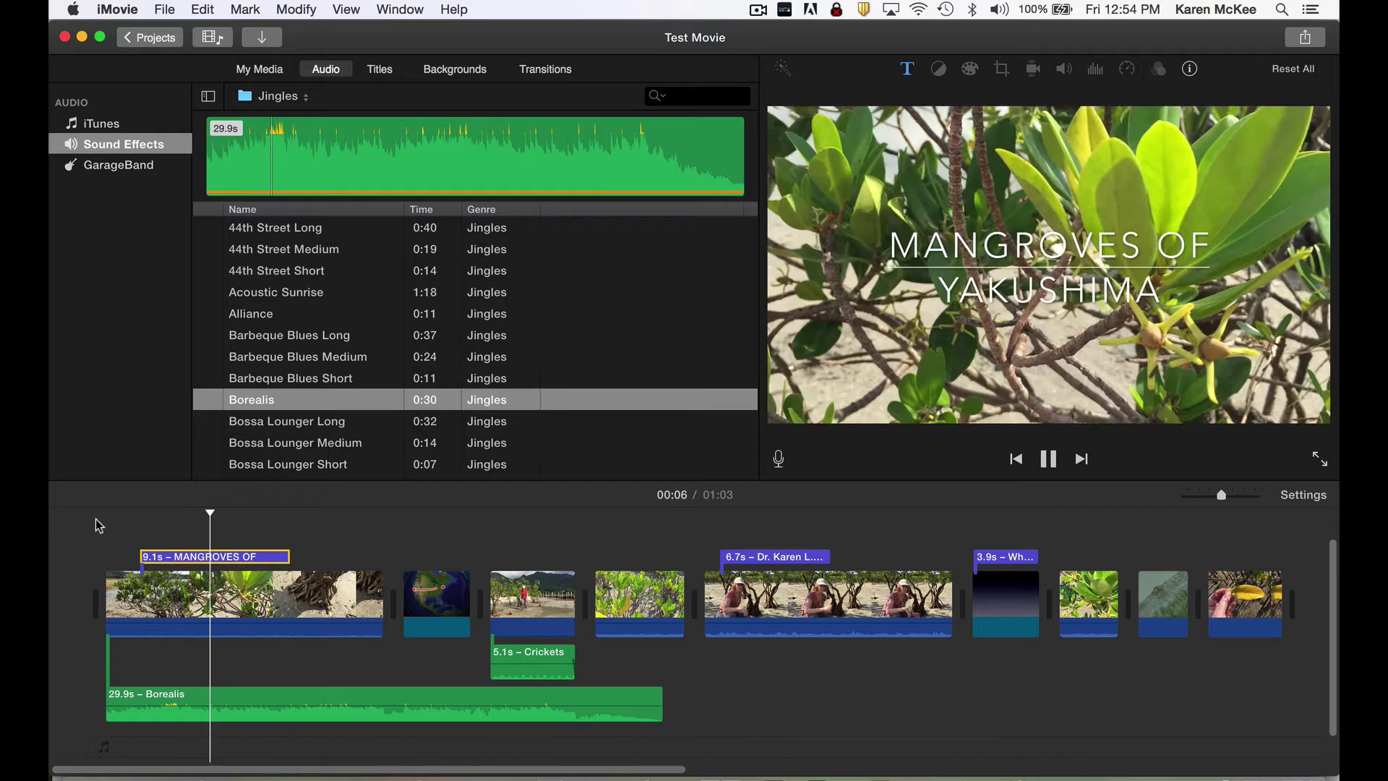
key(space)
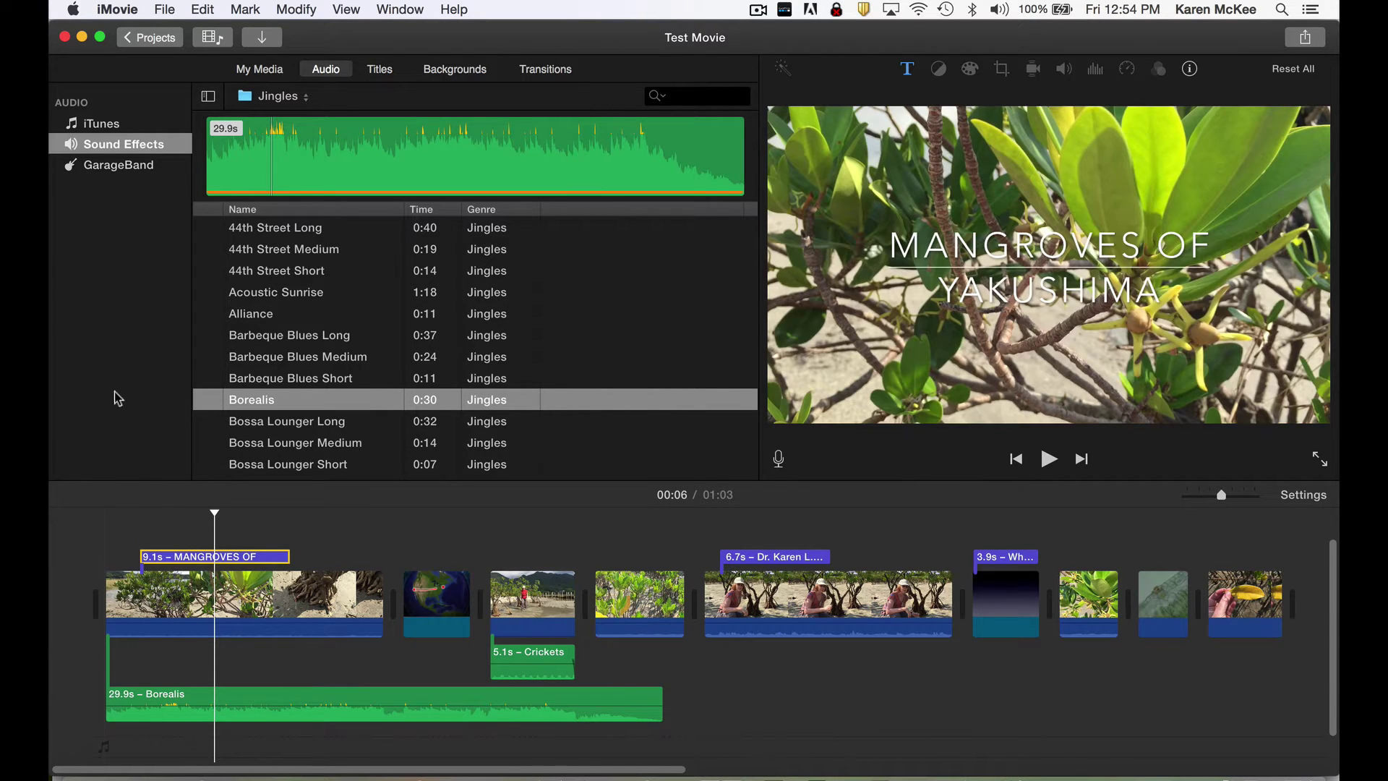
- Open the GarageBand library under iTunes and preview the 1:31 etherealsynth1 track
click(149, 123)
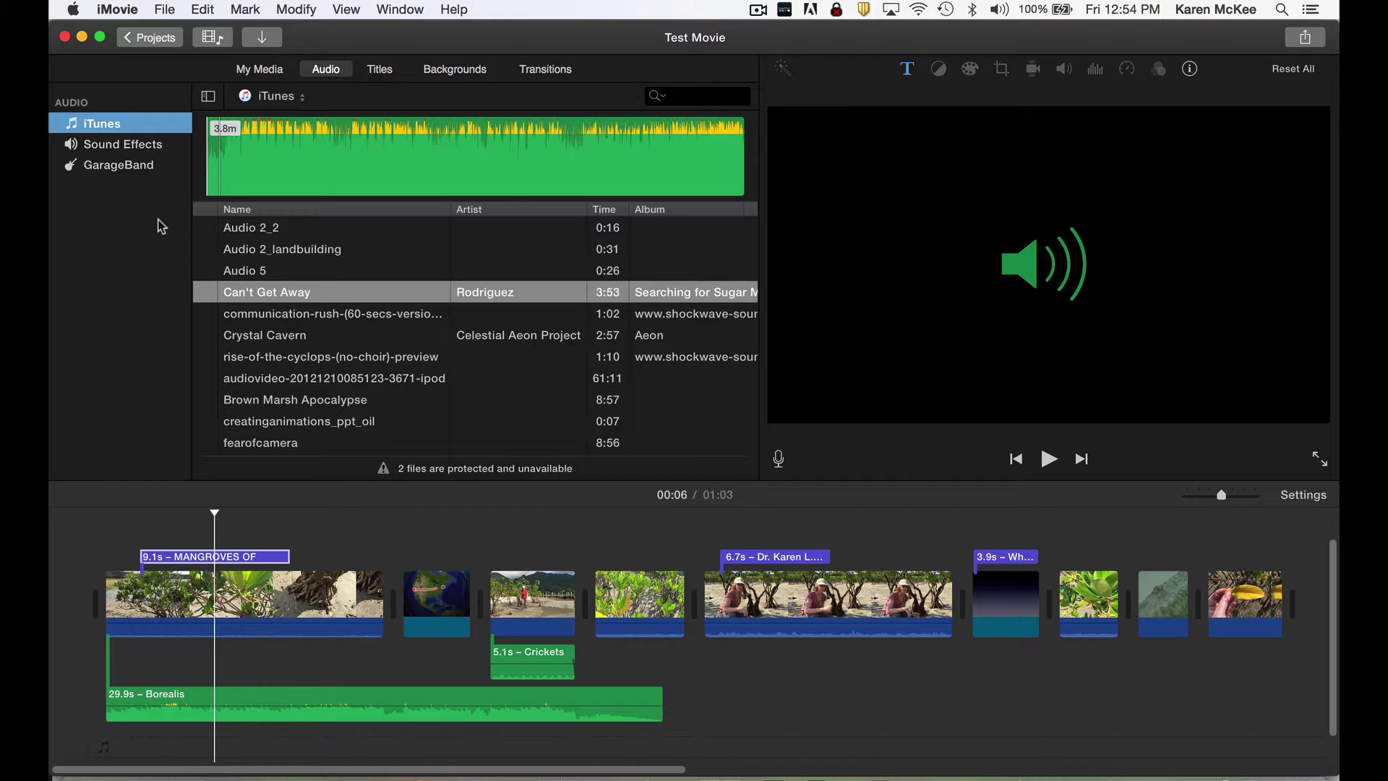
click(151, 168)
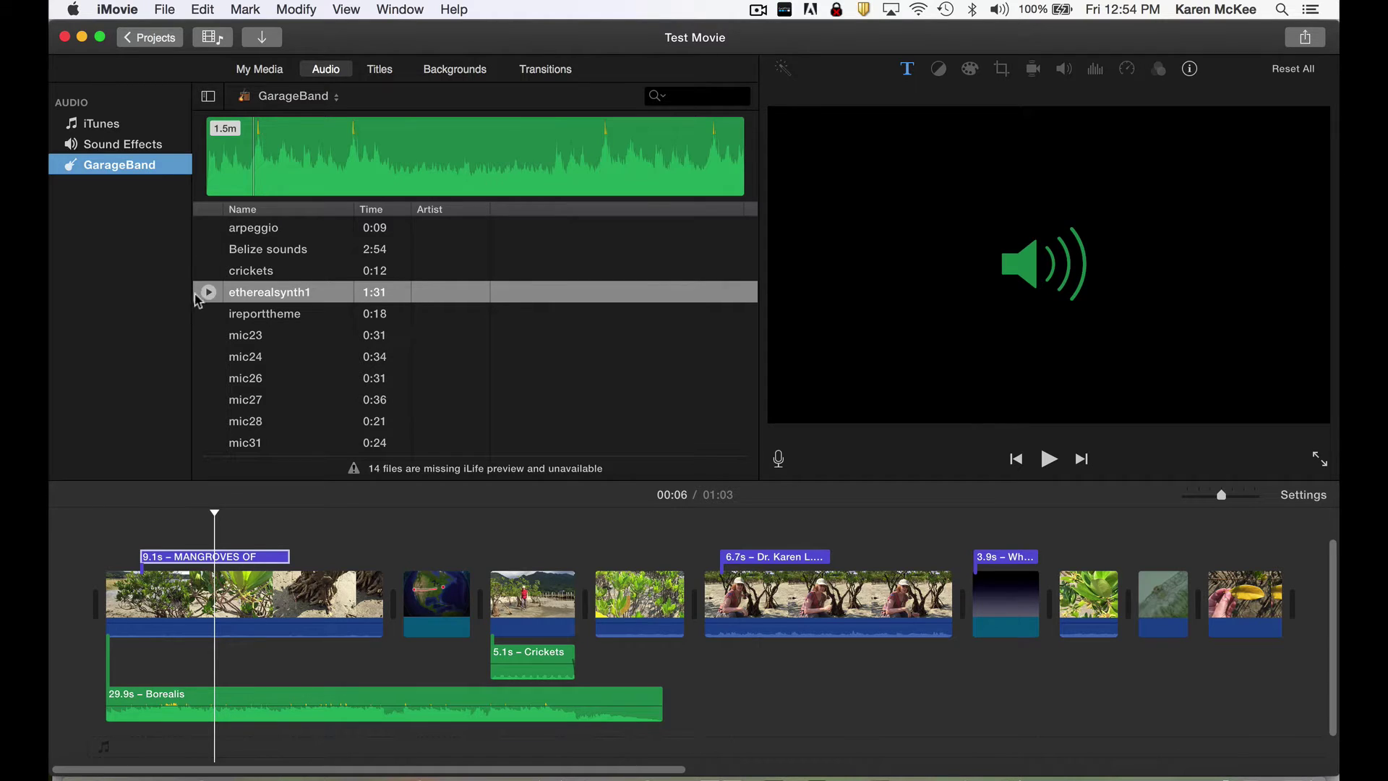
click(208, 293)
click(208, 292)
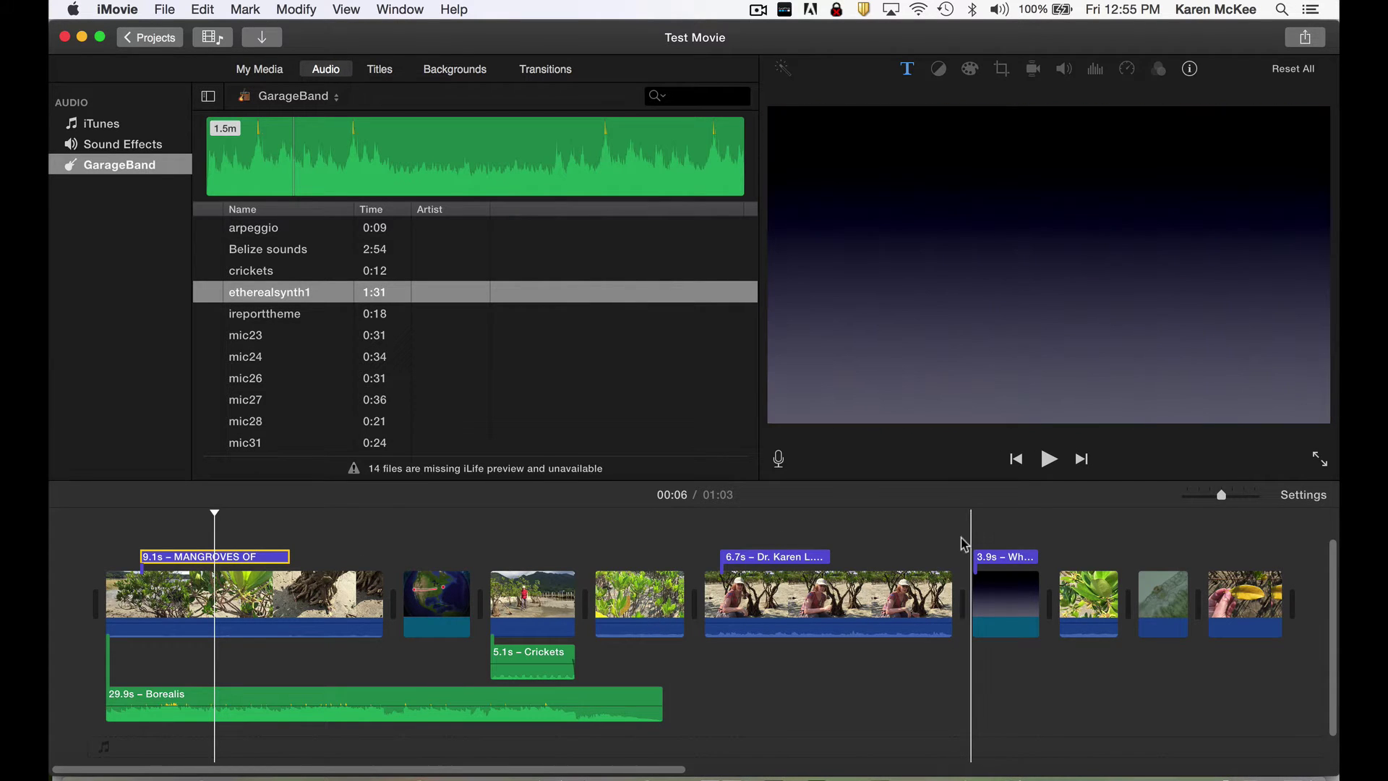
- Move the playhead to 00:46 and bring up the voiceover recording options
click(970, 512)
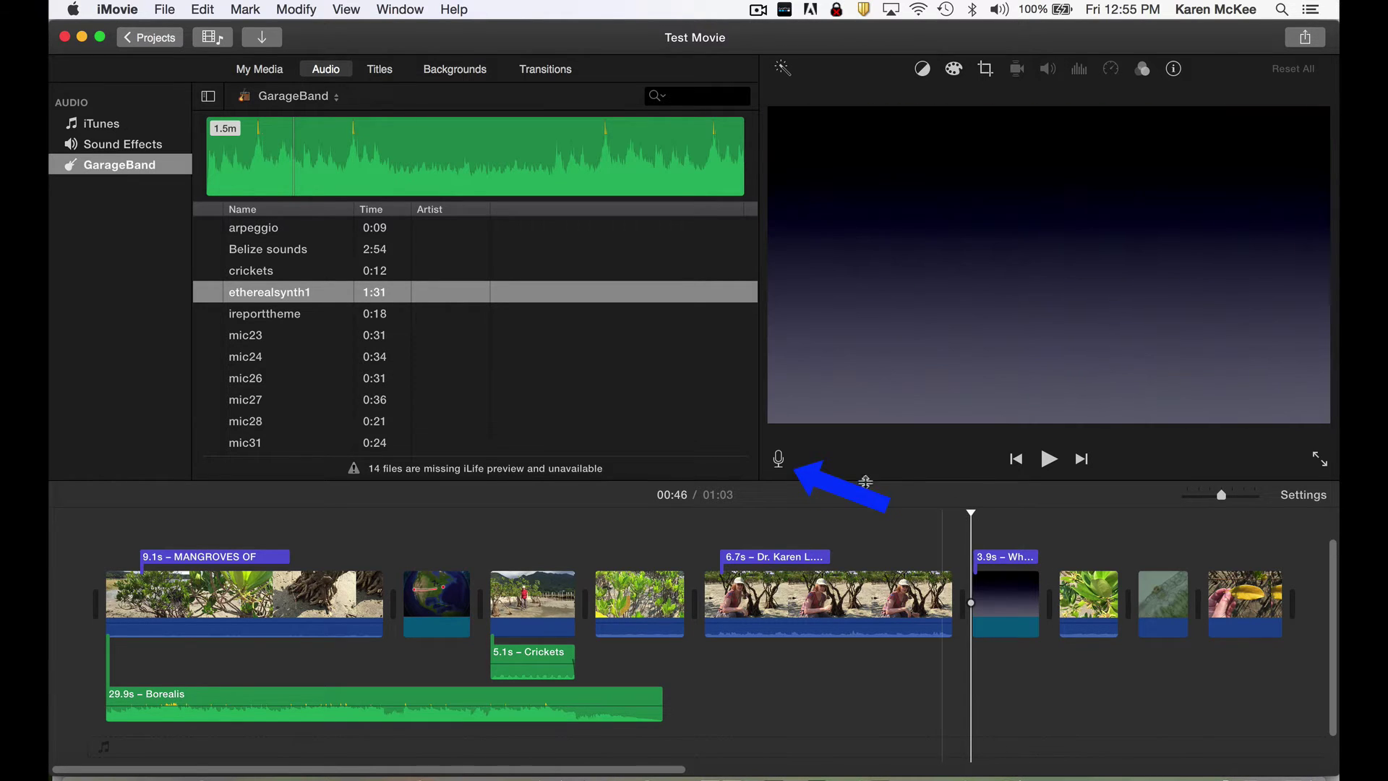
click(780, 458)
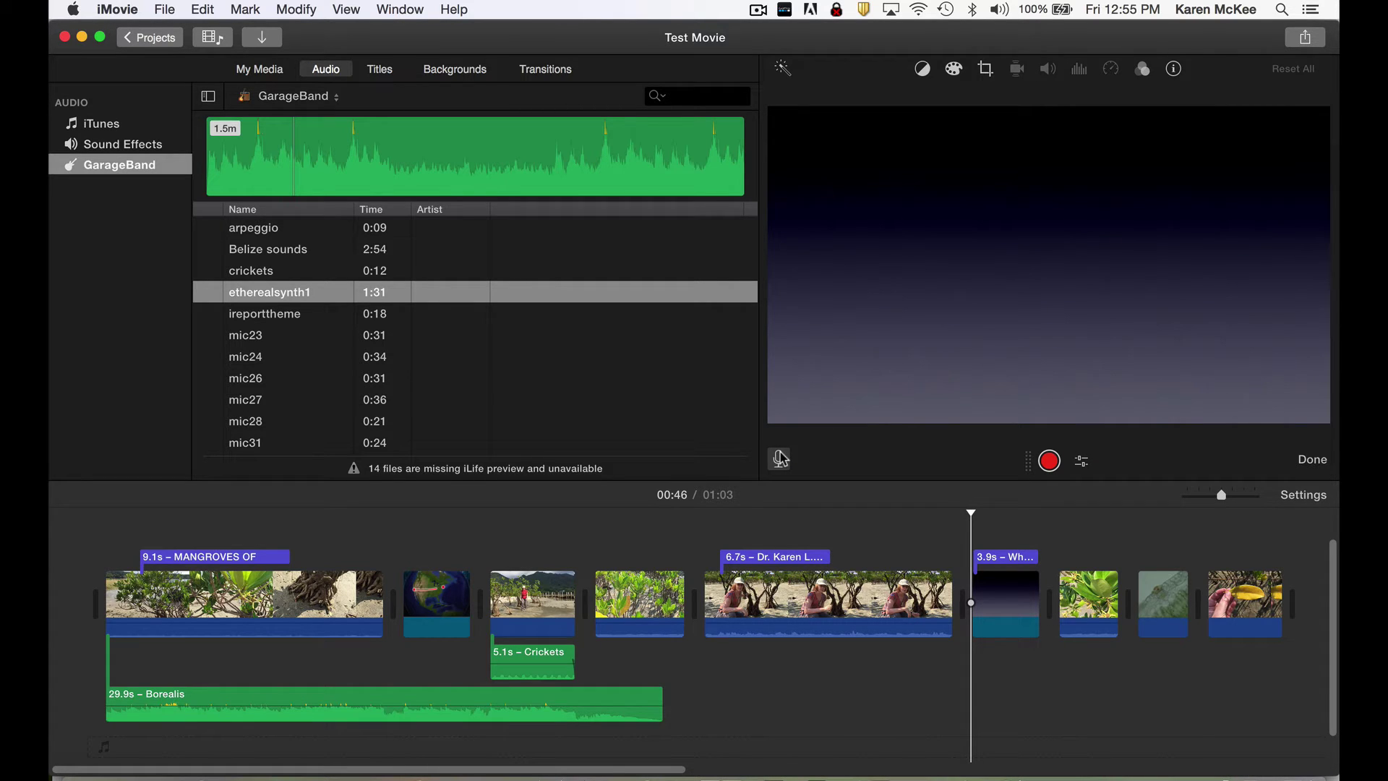
click(1082, 464)
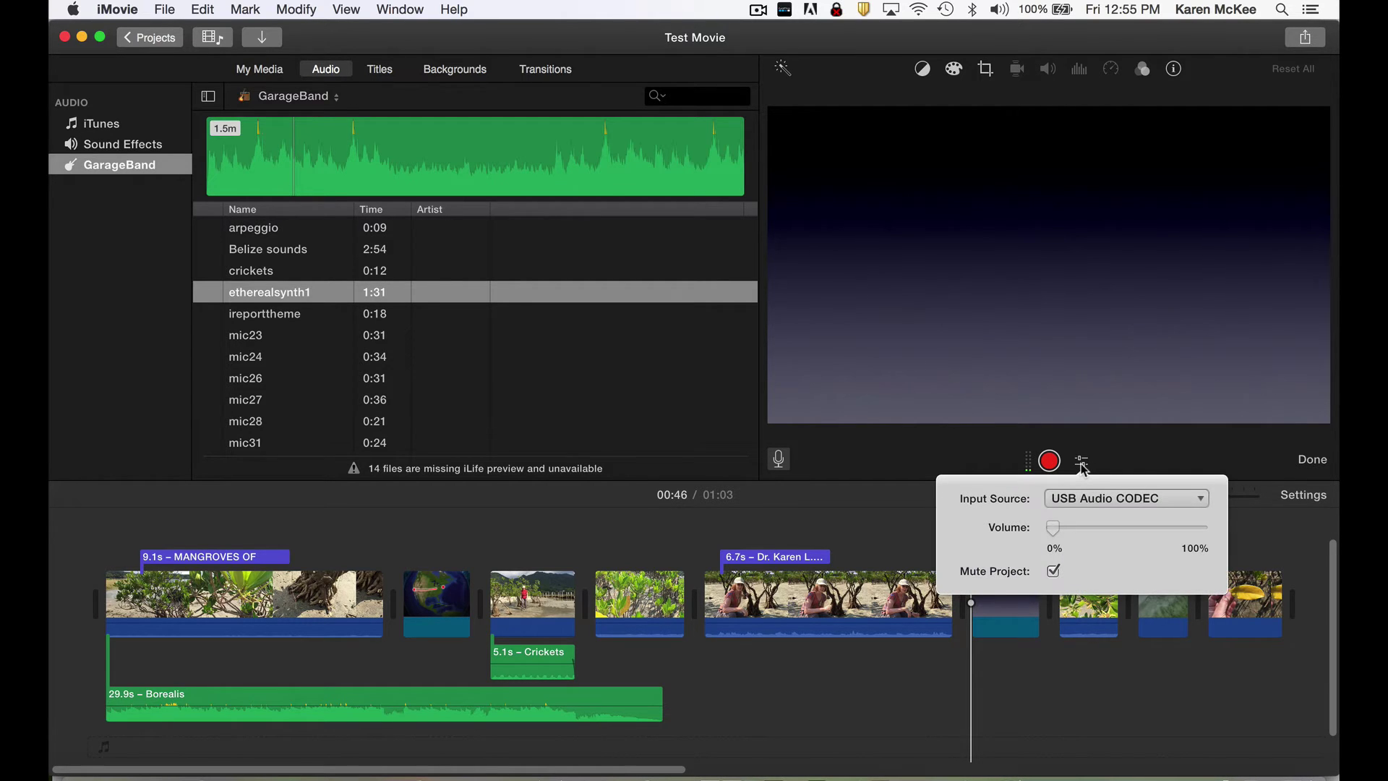
- Try Built-in Microphone at near 100% volume, then set the input back to USB Audio CODEC
click(1091, 502)
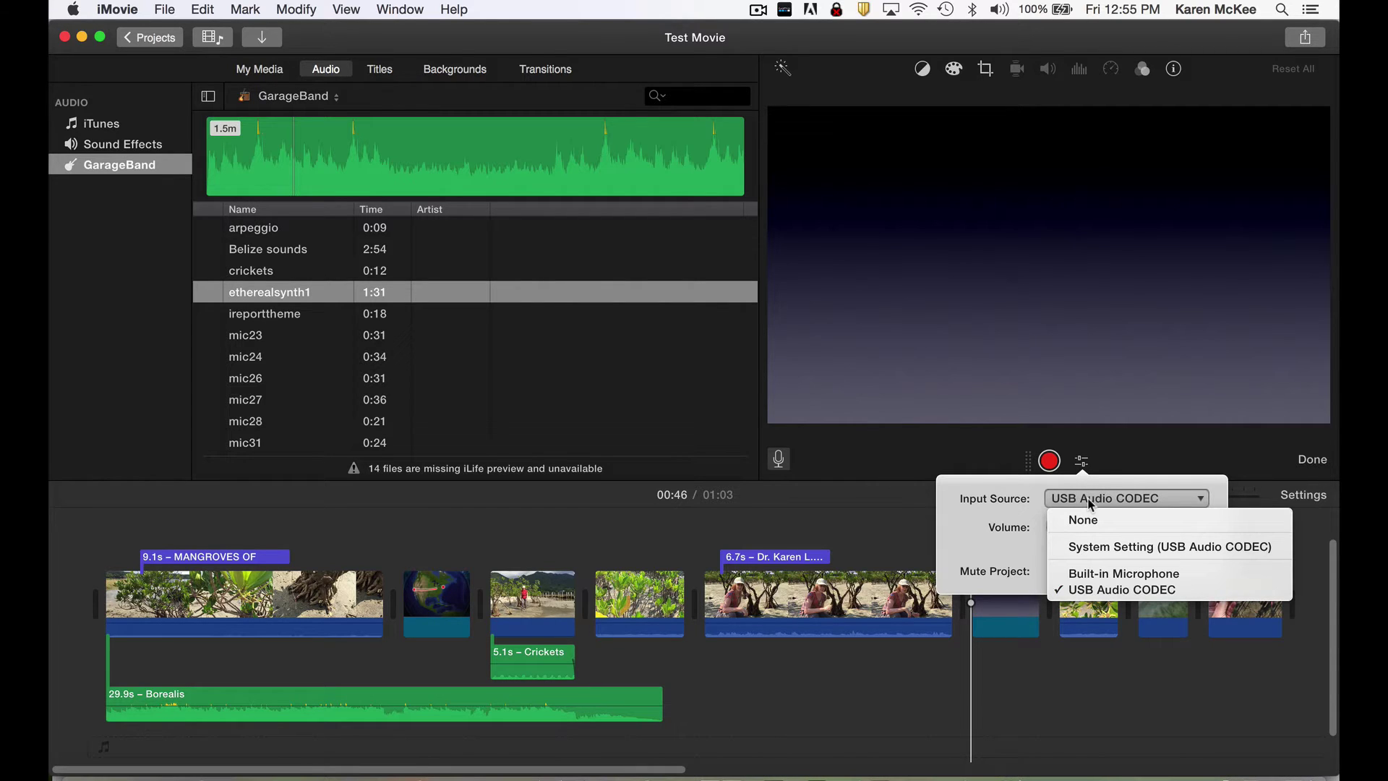
click(1089, 574)
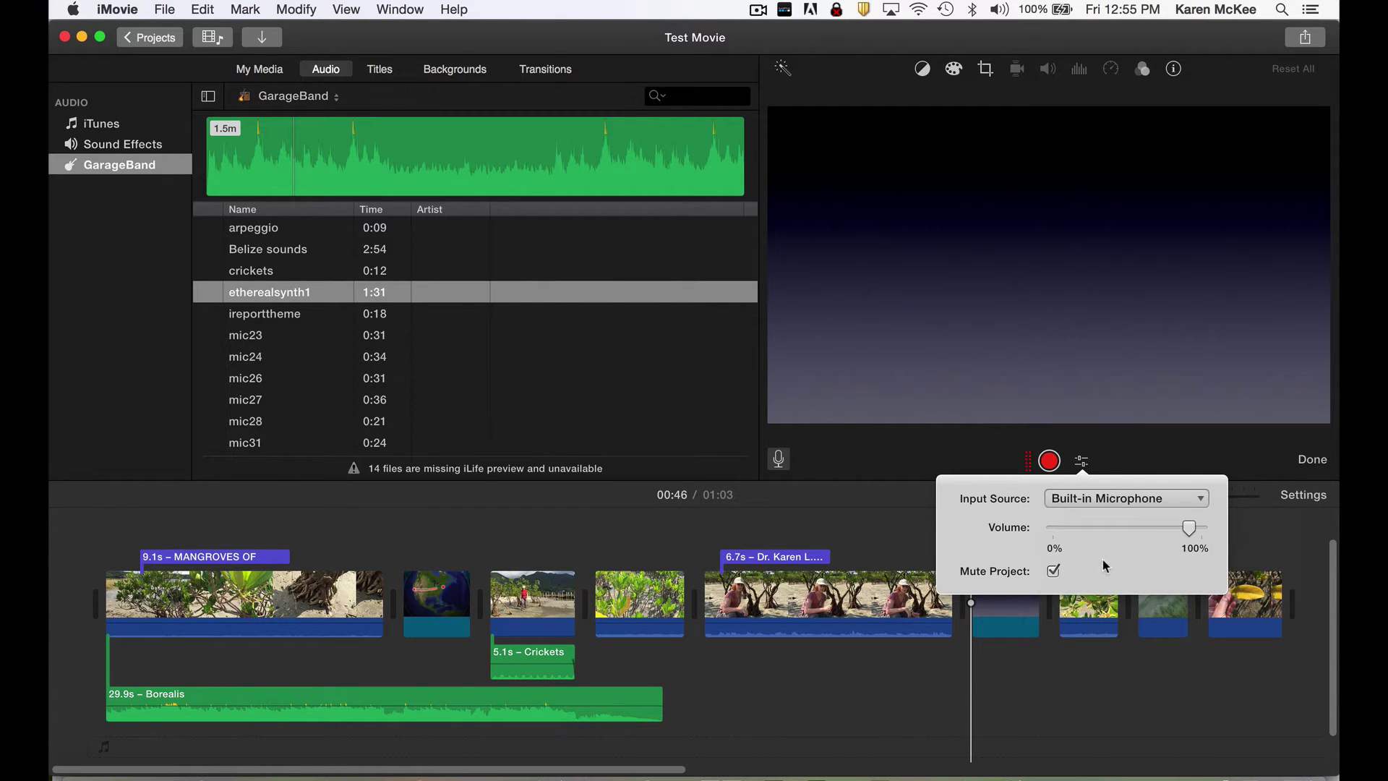
mouse_move(1193, 529)
mouse_down()
mouse_move(1167, 528)
mouse_move(1190, 529)
mouse_up()
click(1149, 501)
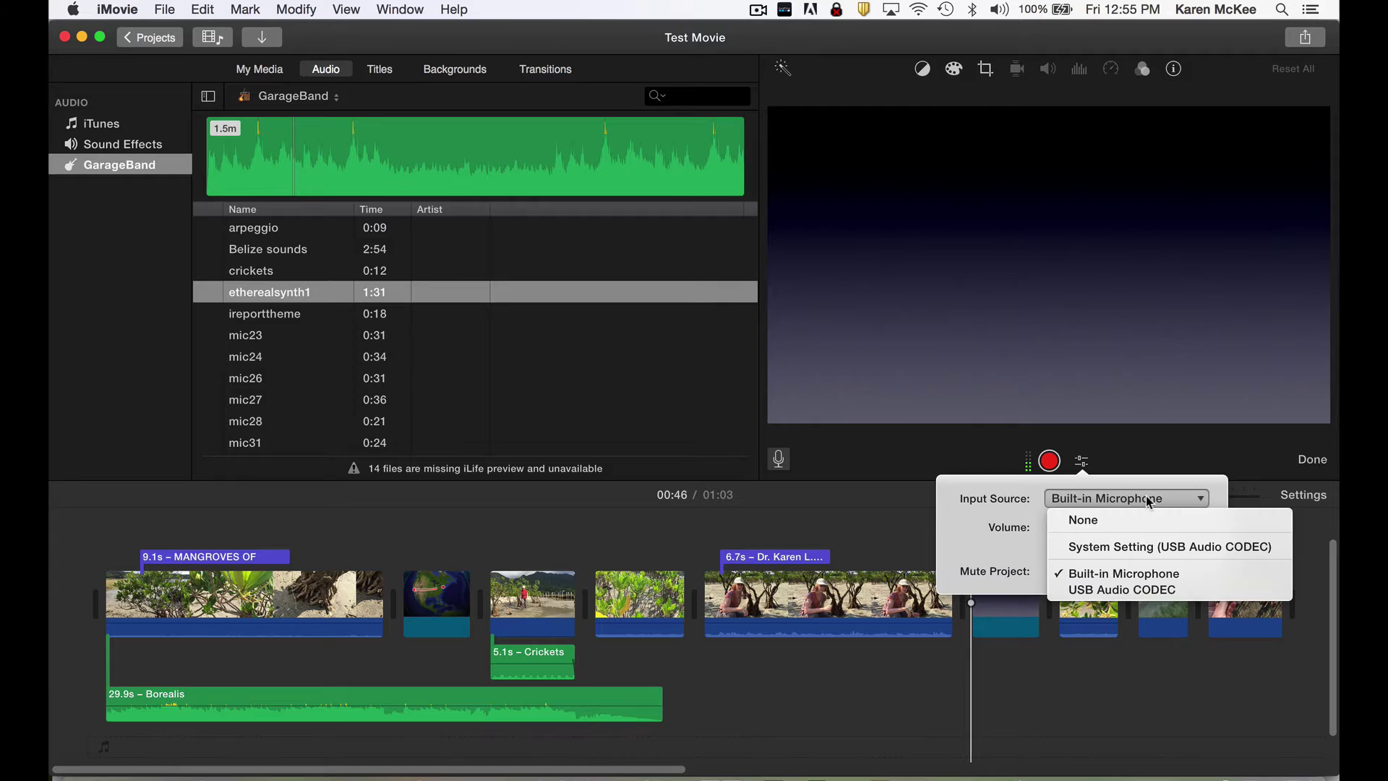
click(1132, 589)
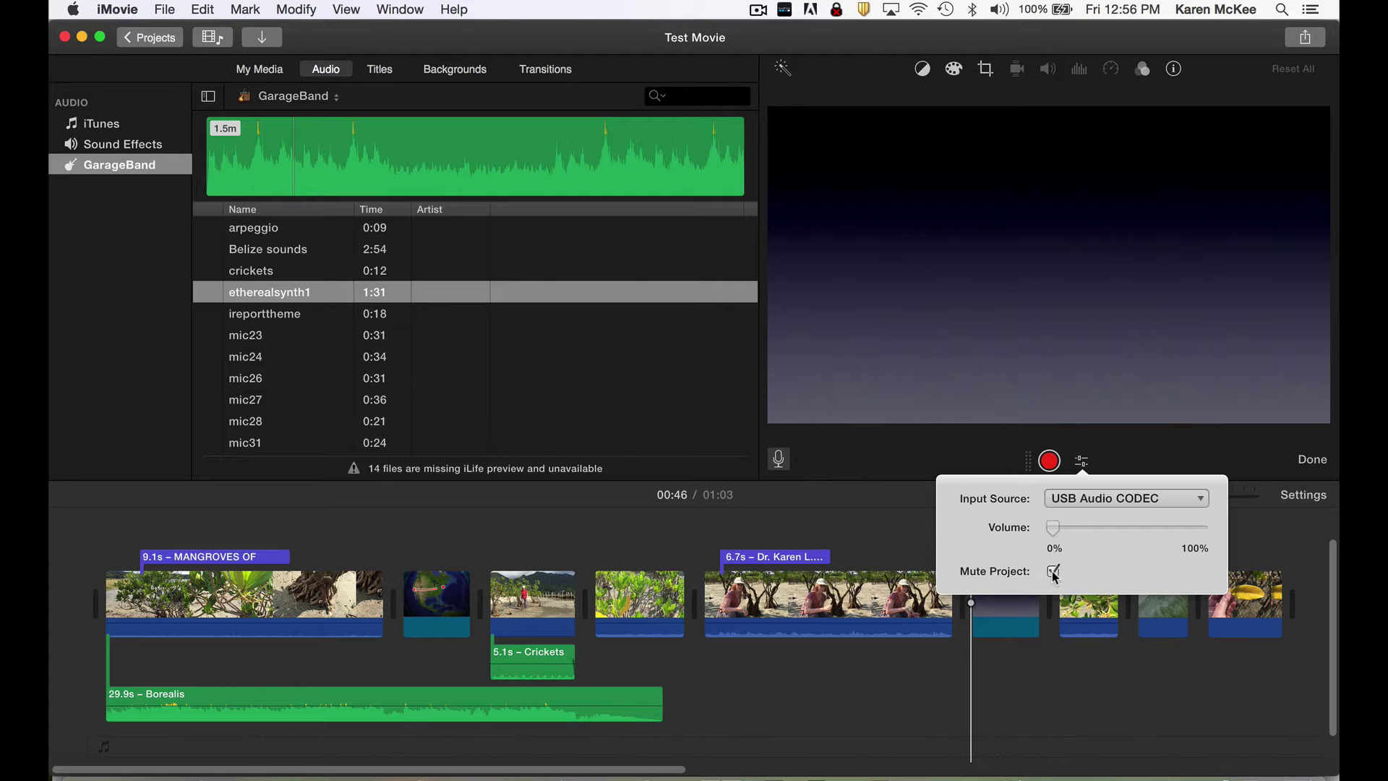
- Record the 11.7s VO-5: Test Movie voiceover starting at 00:08
click(1114, 603)
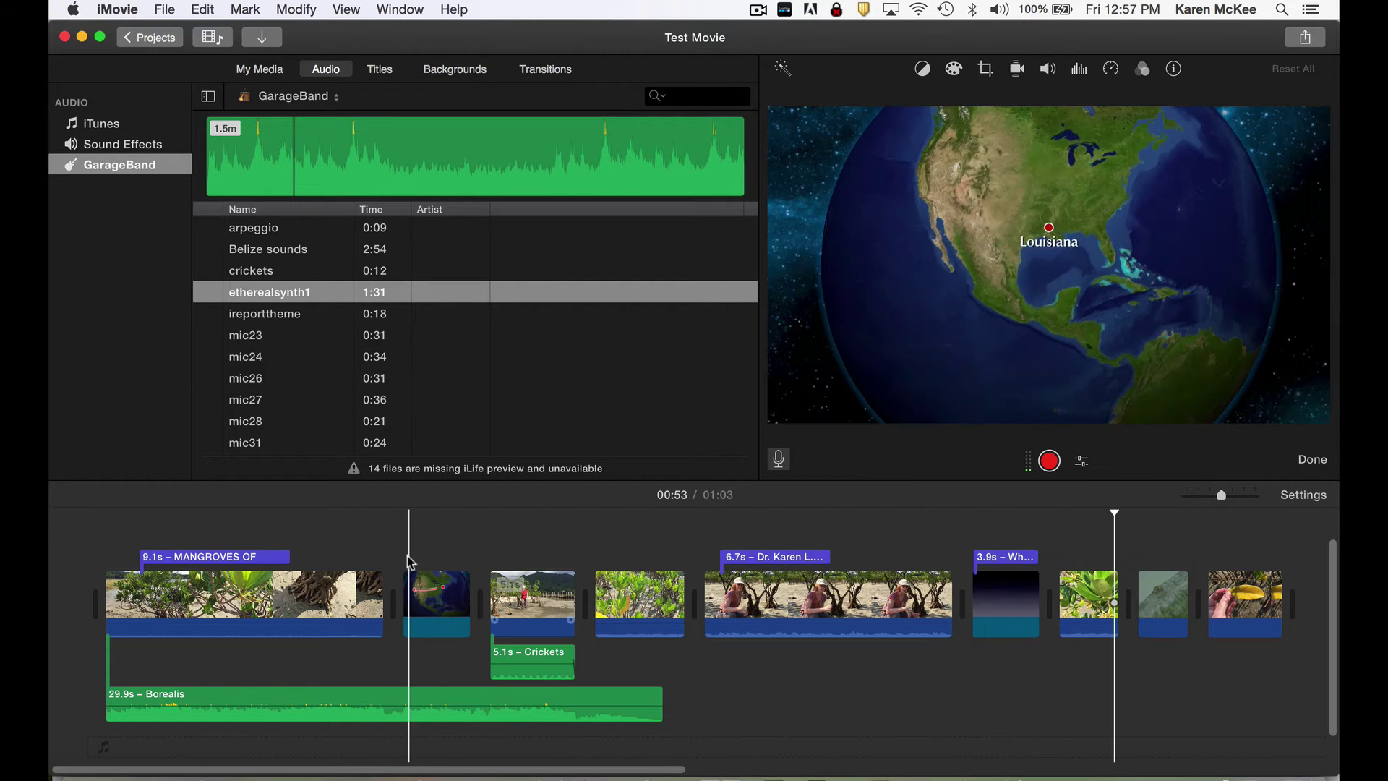
click(238, 506)
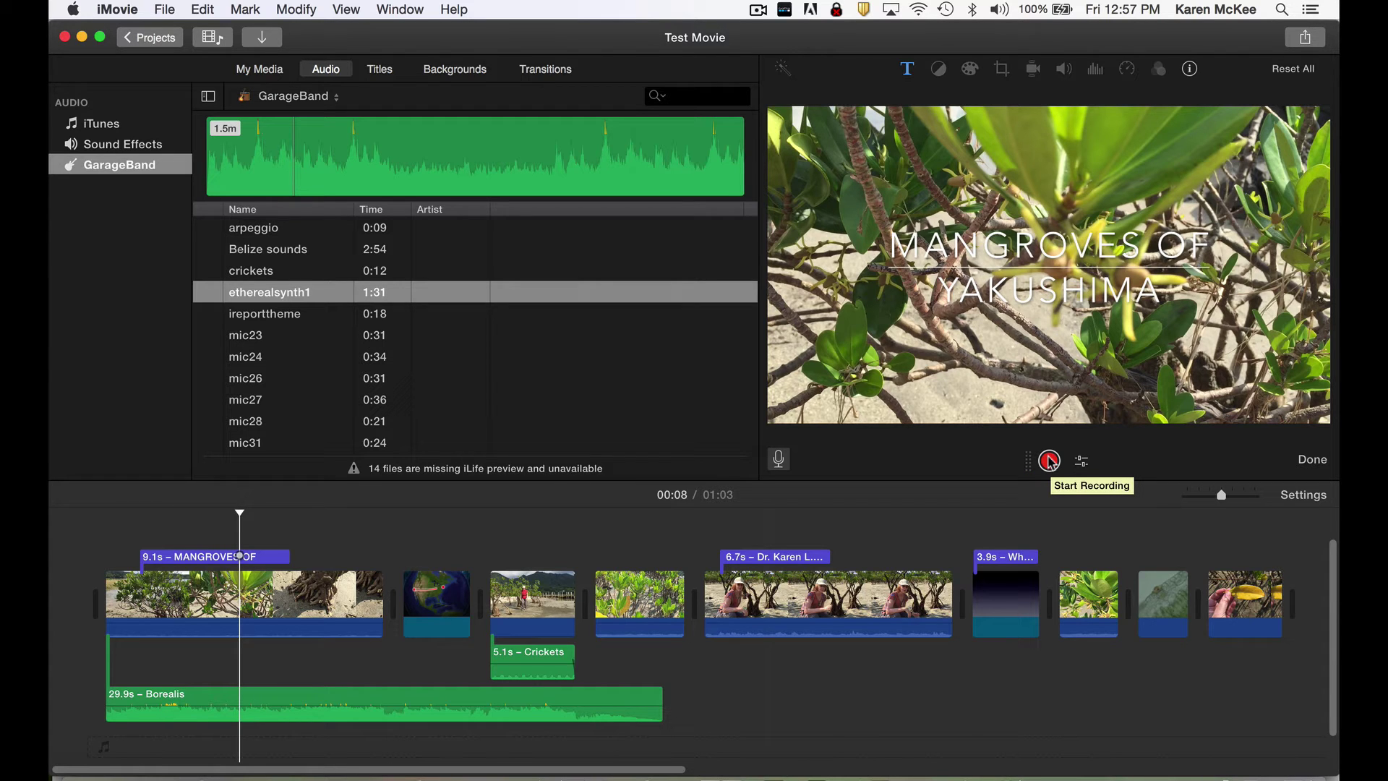
click(1049, 460)
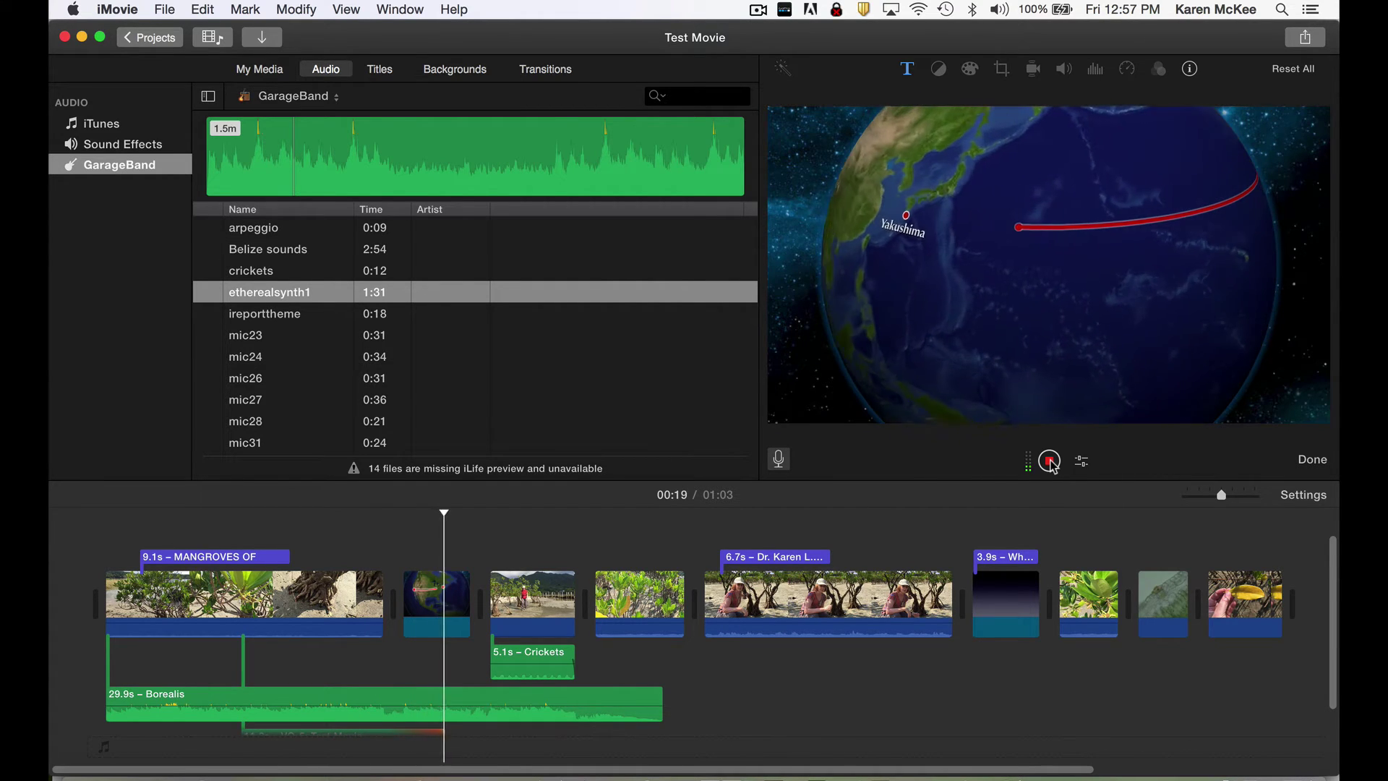
click(1049, 461)
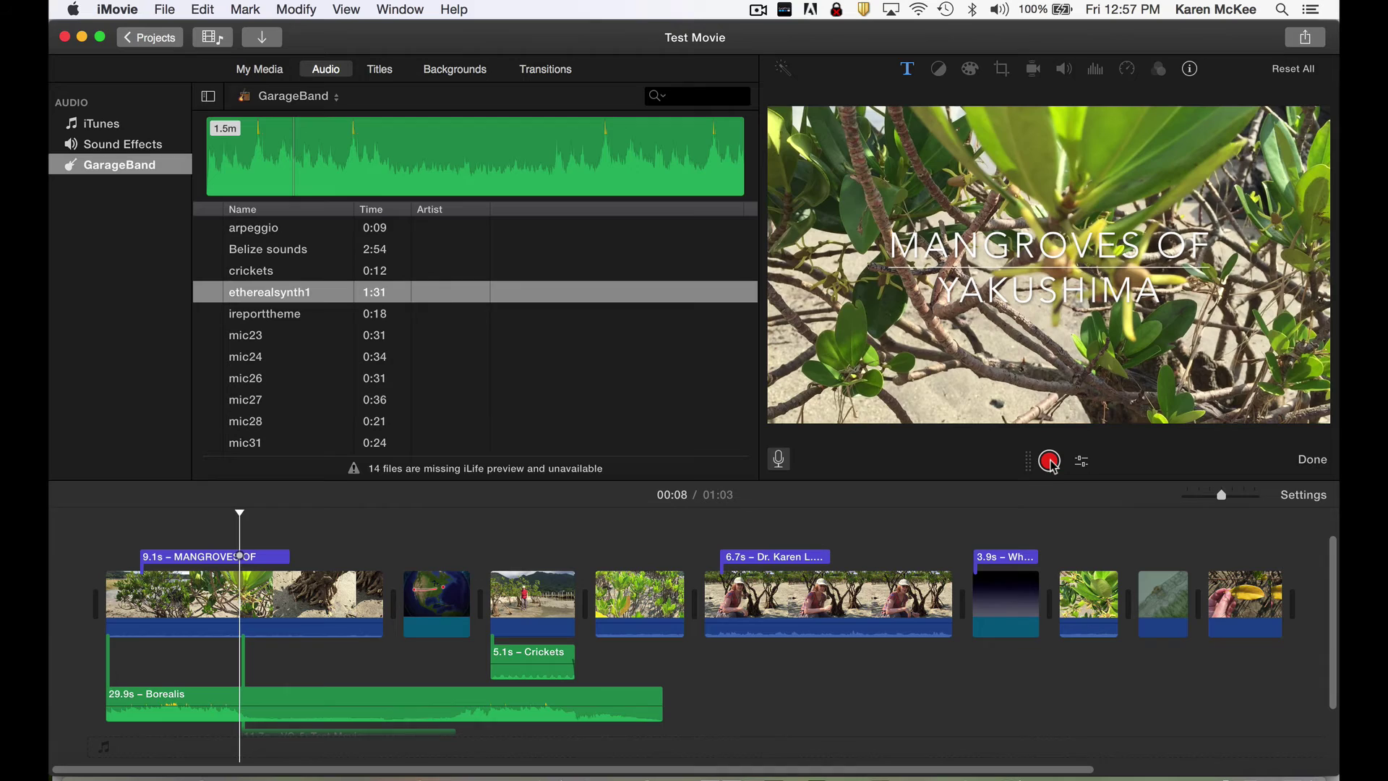
scroll(965, 622, down, 3)
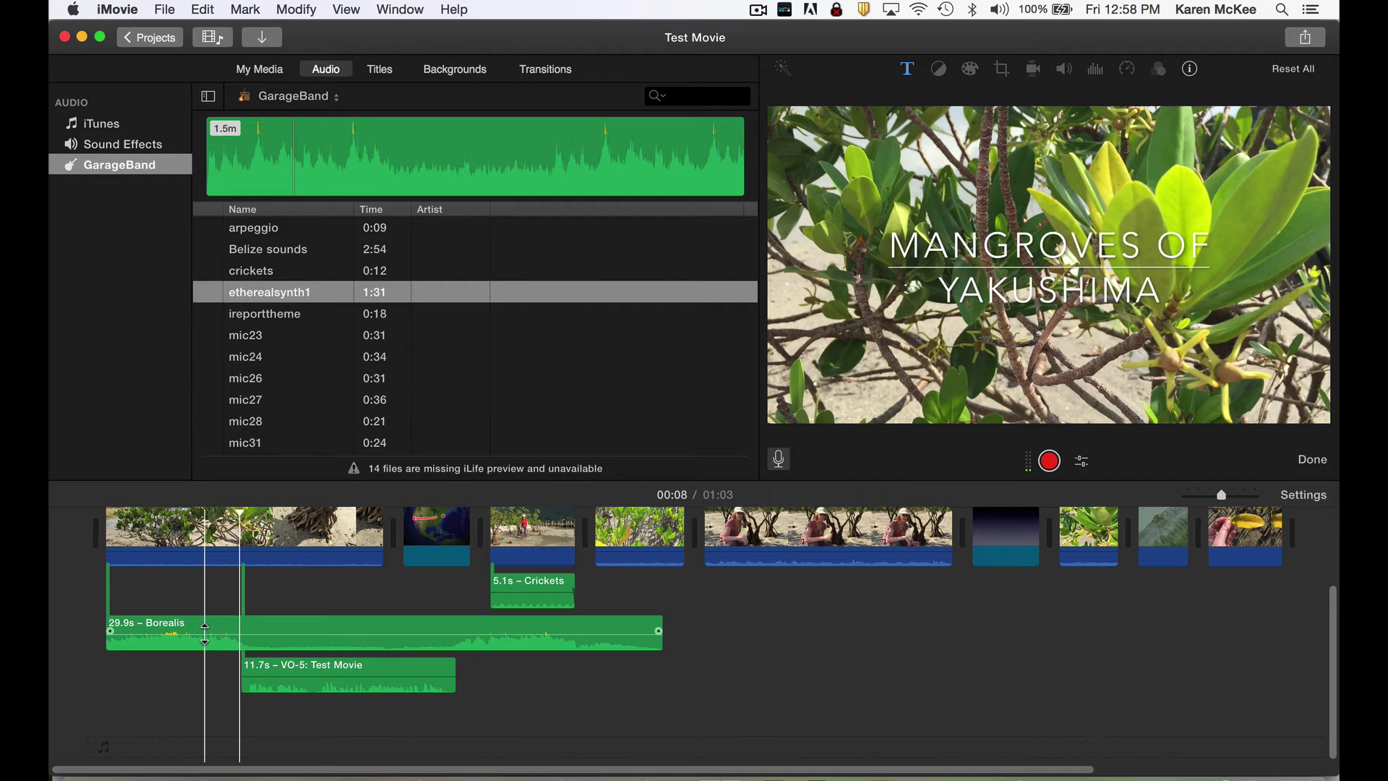
- Play back VO-5: Test Movie, then raise its clip volume to 400%
key(space)
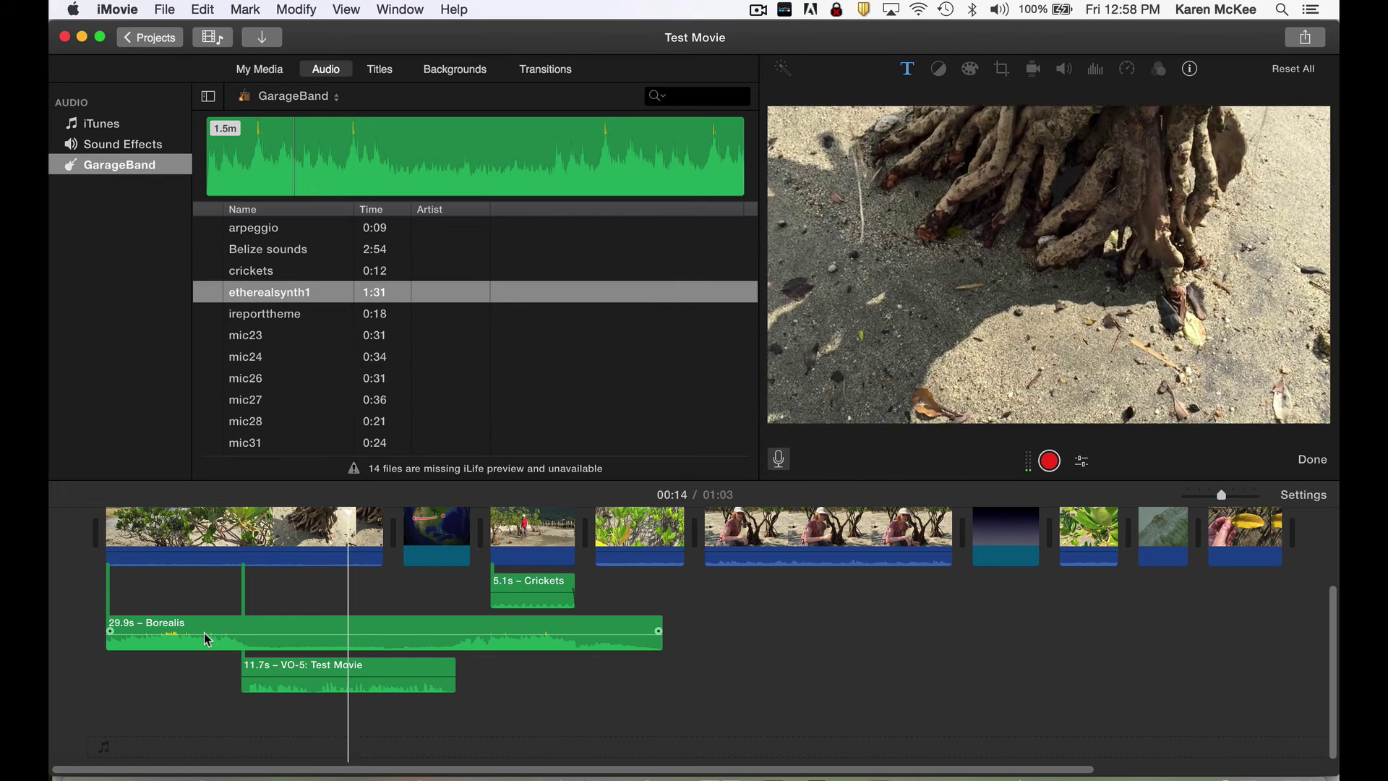
key(space)
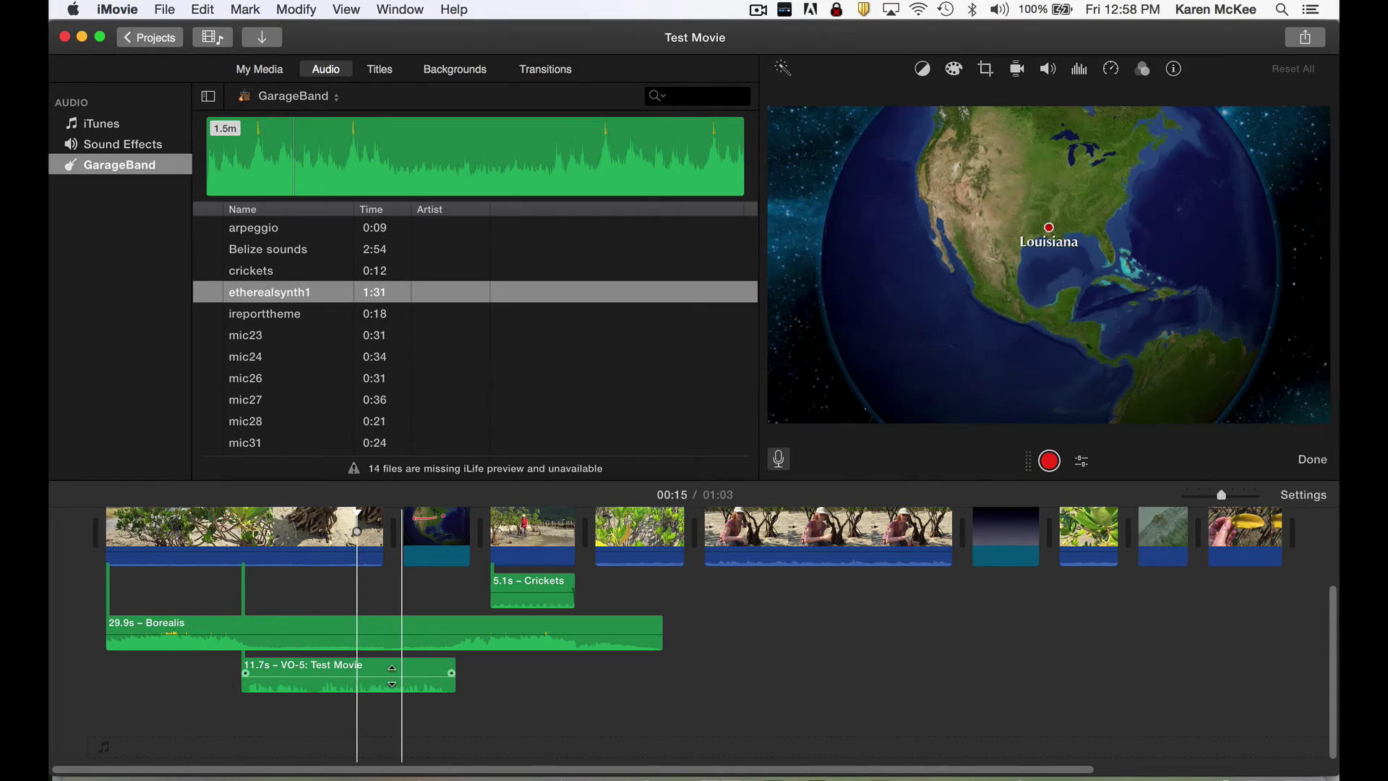
drag(392, 676, 392, 668)
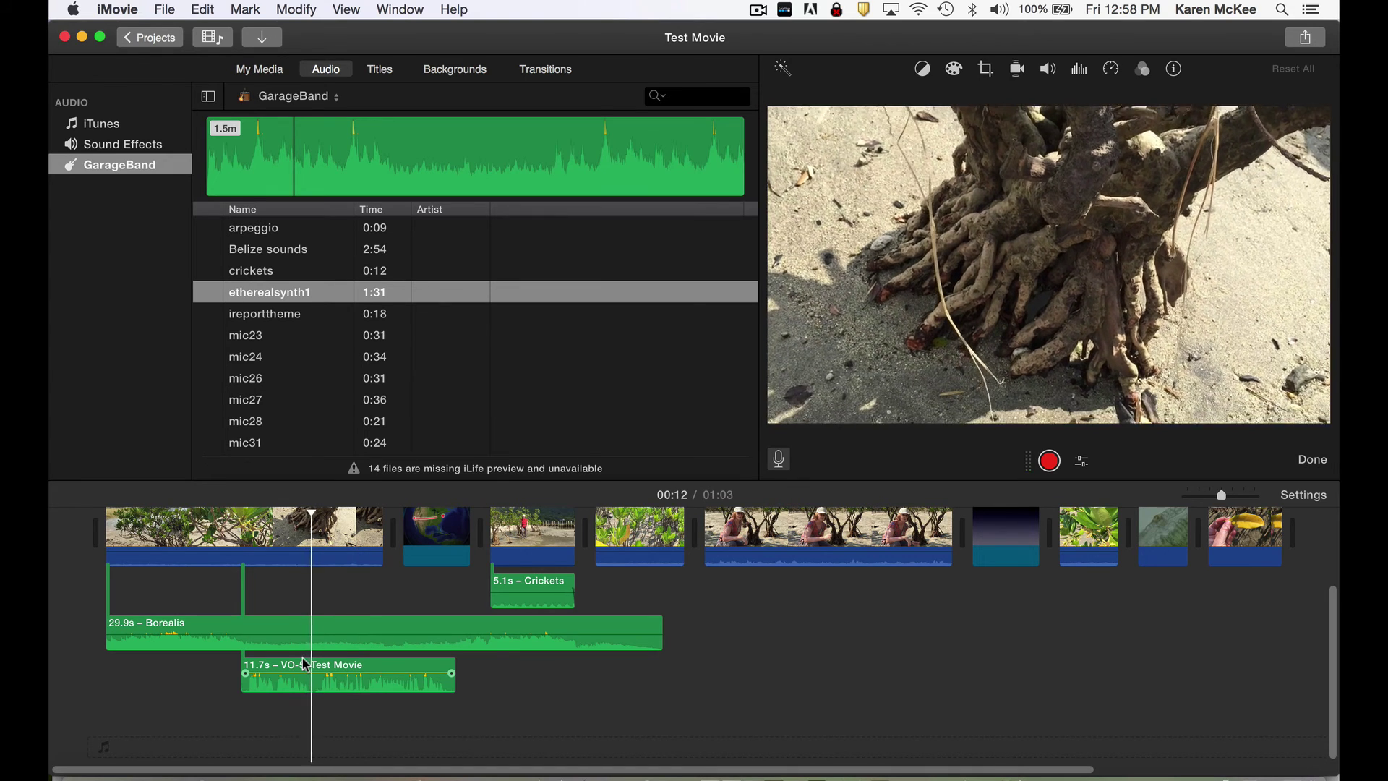
click(302, 659)
- Open VO-5's volume settings and slightly adjust the Lower volume of other clips slider
click(1046, 69)
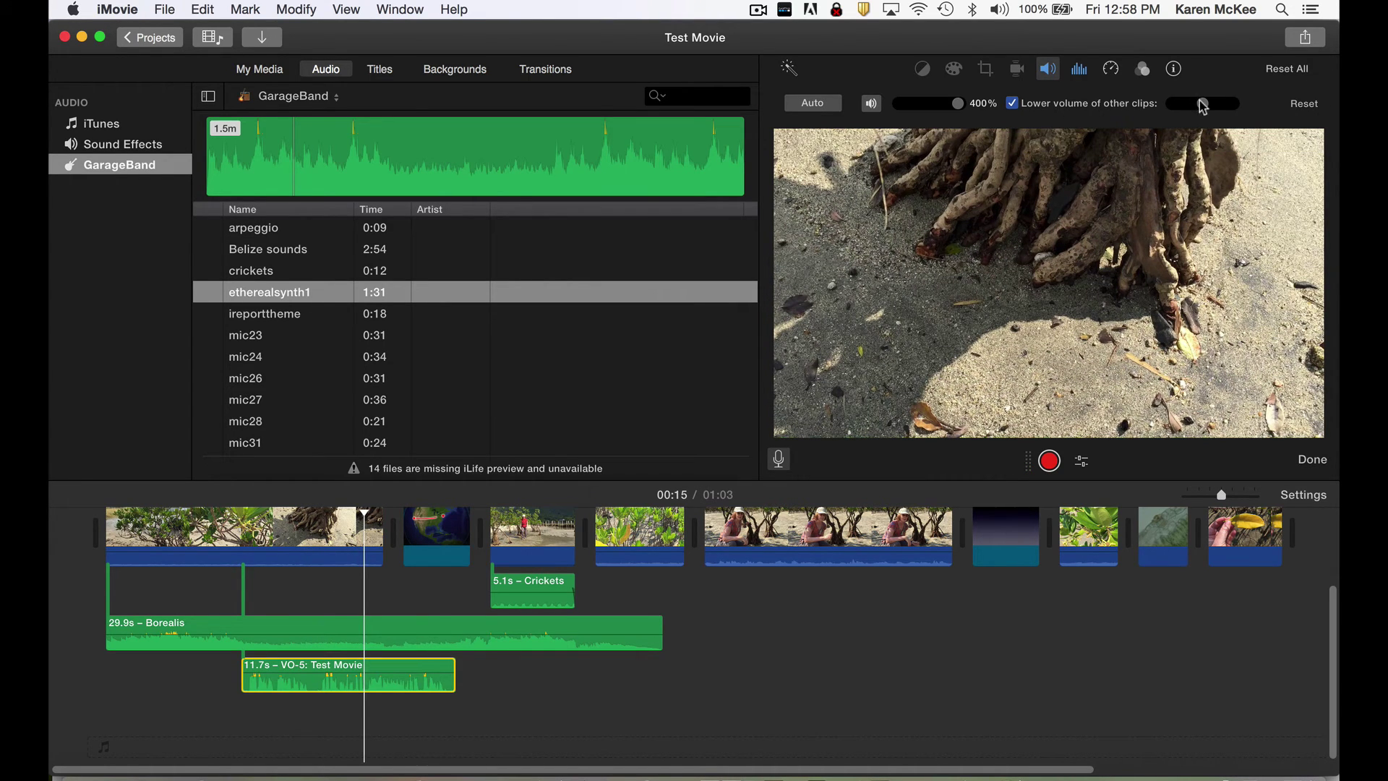
mouse_move(1200, 107)
mouse_down()
mouse_move(1185, 106)
mouse_move(1201, 106)
mouse_up()
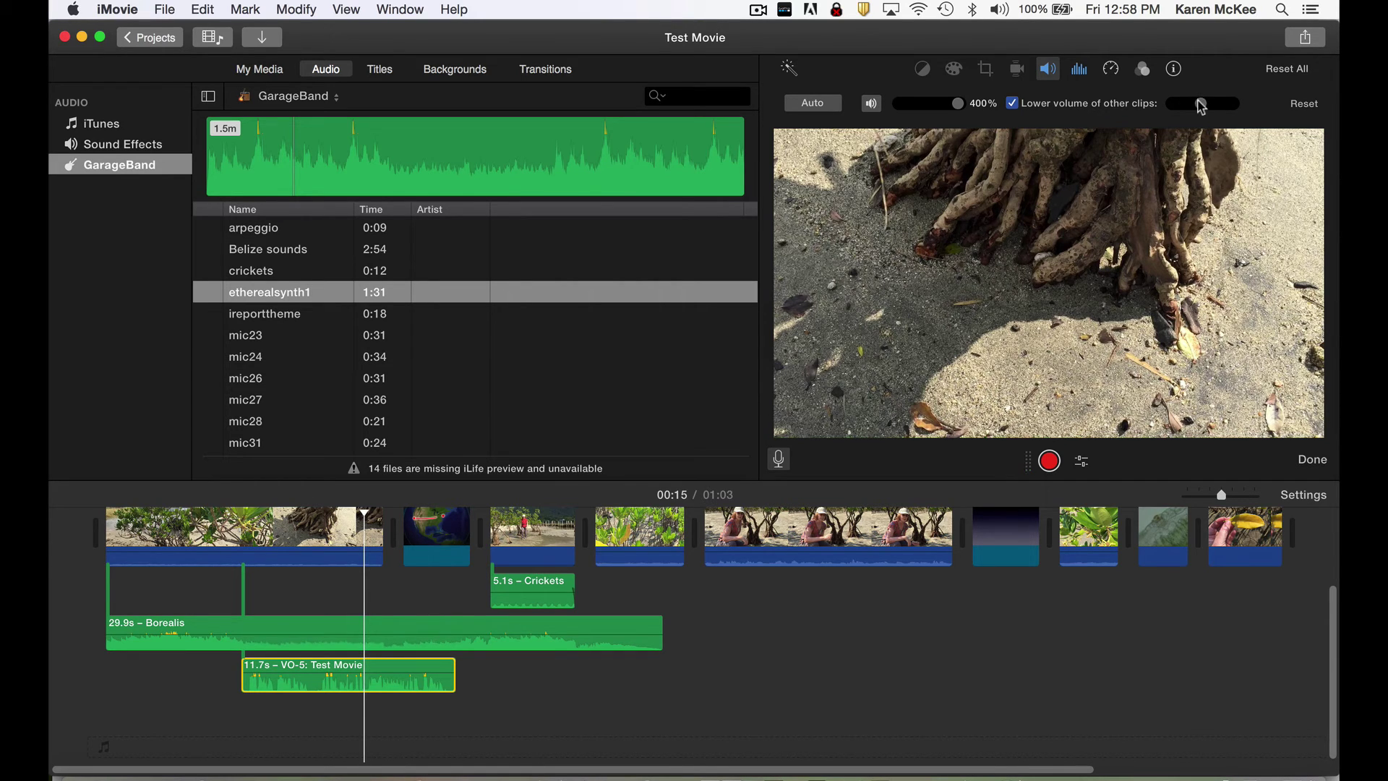